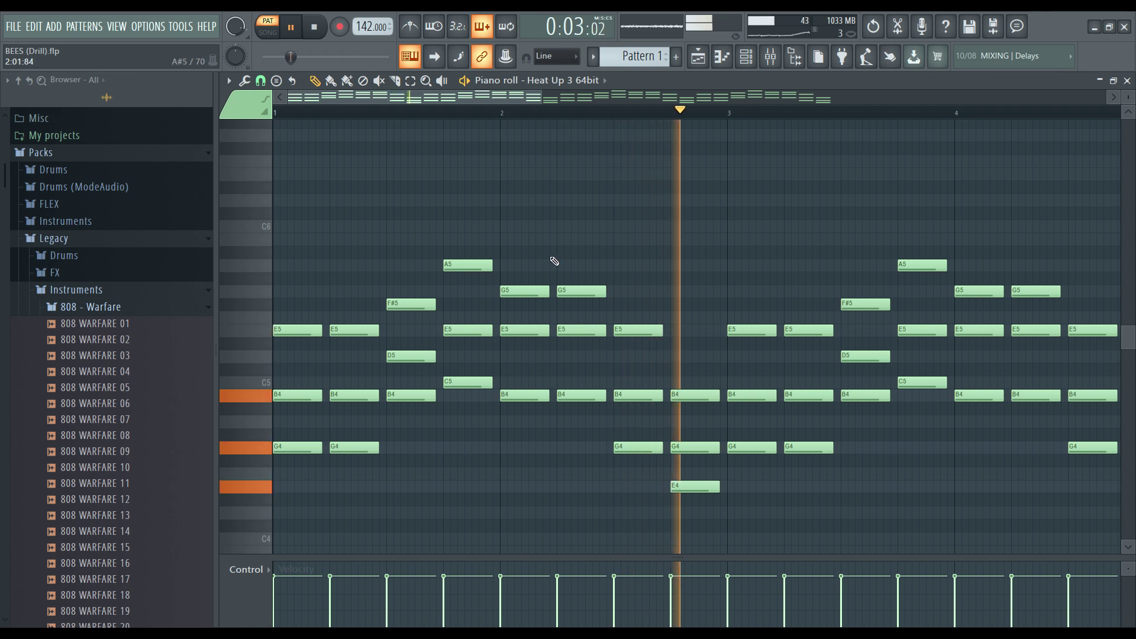
Stop playing the Heat Up 3 64bit notes and start playing the Heat Up 3 64bit #2 notes of Pattern 1.
{"action": "key", "text": "space"}
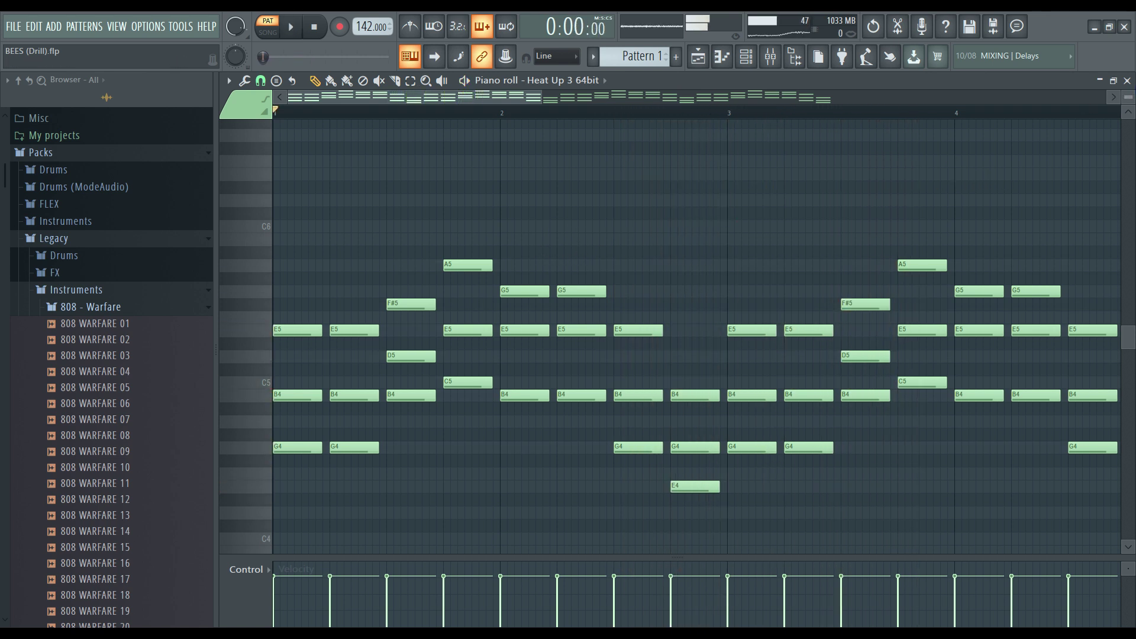
{"action": "left_click", "coordinate": [1127, 80]}
{"action": "left_click", "coordinate": [446, 147]}
{"action": "key", "text": "space"}
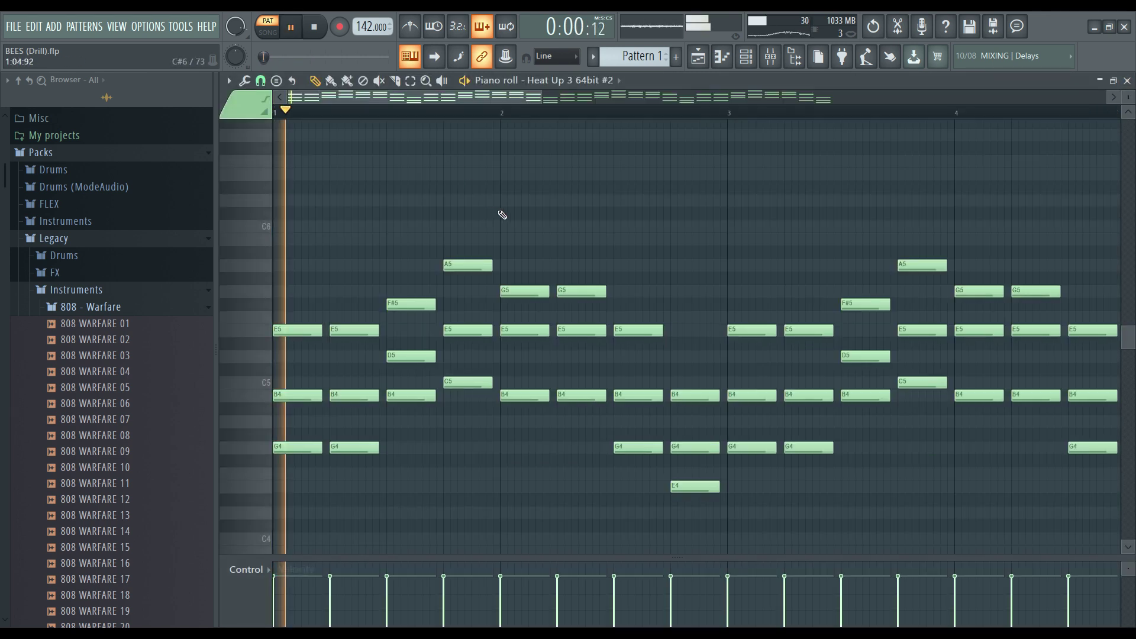
{"action": "left_click", "coordinate": [1127, 81]}
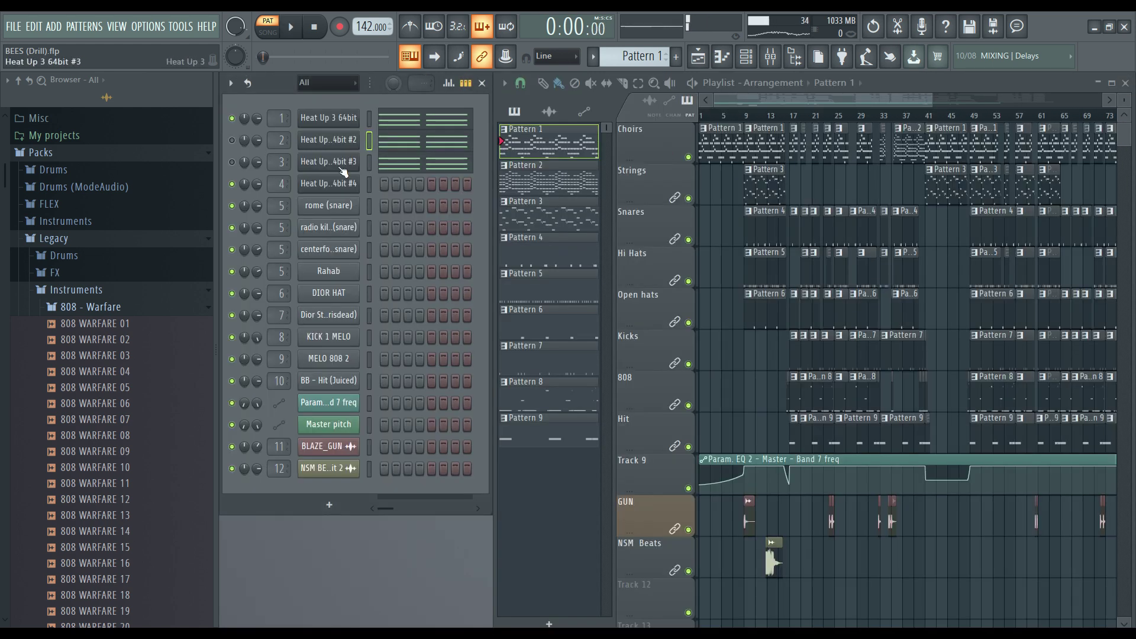
Play the Heat Up 3 64bit #2 notes of Pattern 1 on their own in the piano roll, and close it.
{"action": "left_click", "coordinate": [407, 148]}
{"action": "key", "text": "space"}
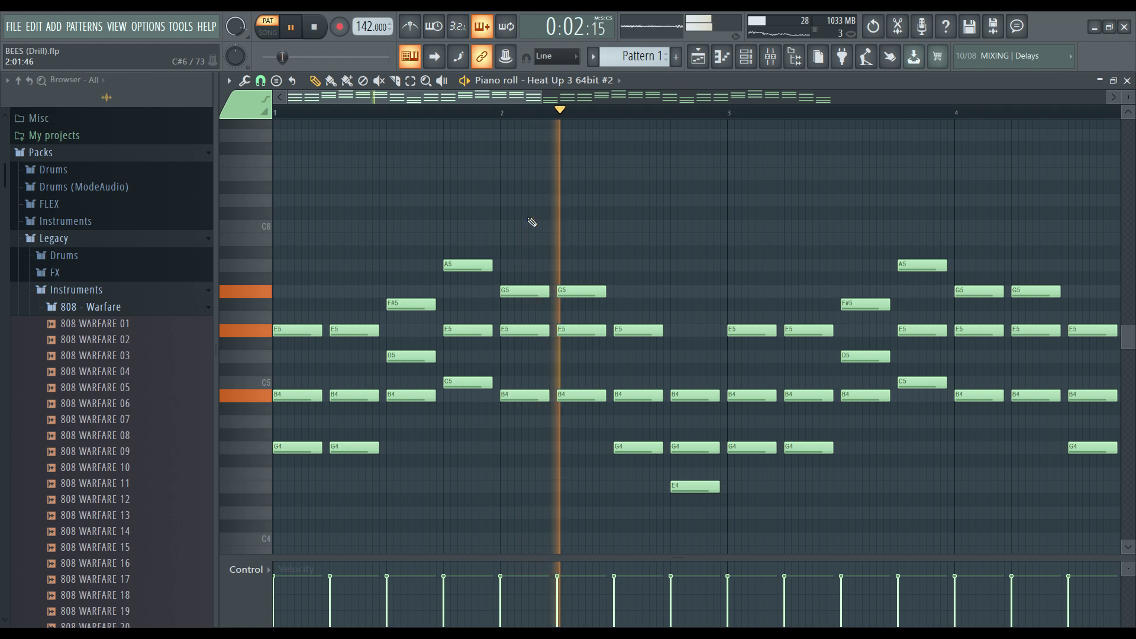
{"action": "key", "text": "space"}
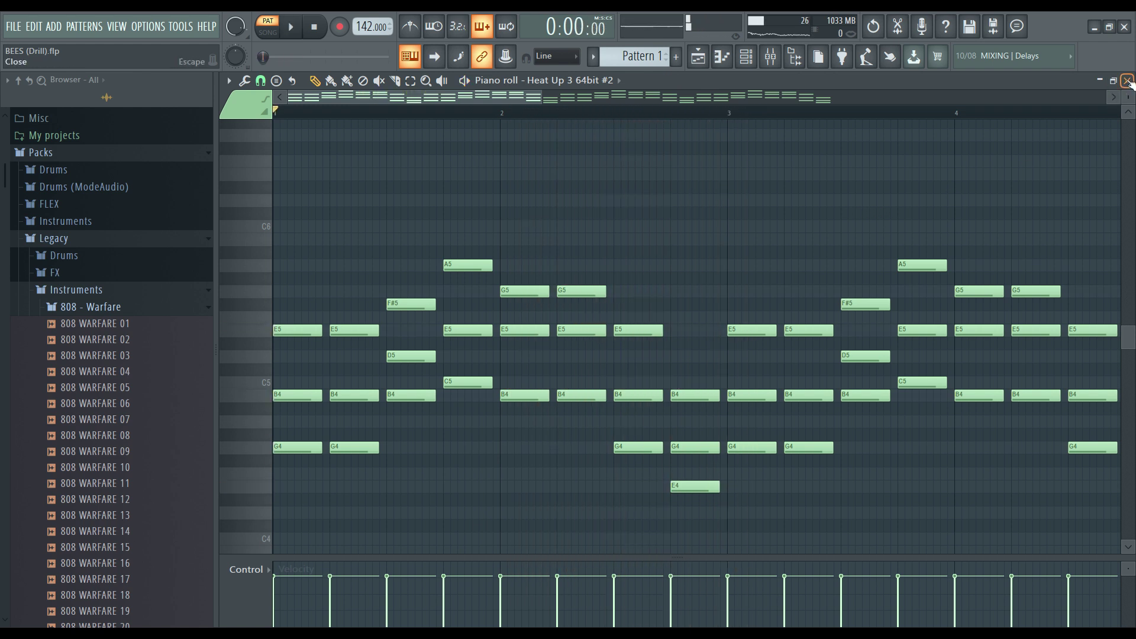
{"action": "left_click", "coordinate": [1126, 81]}
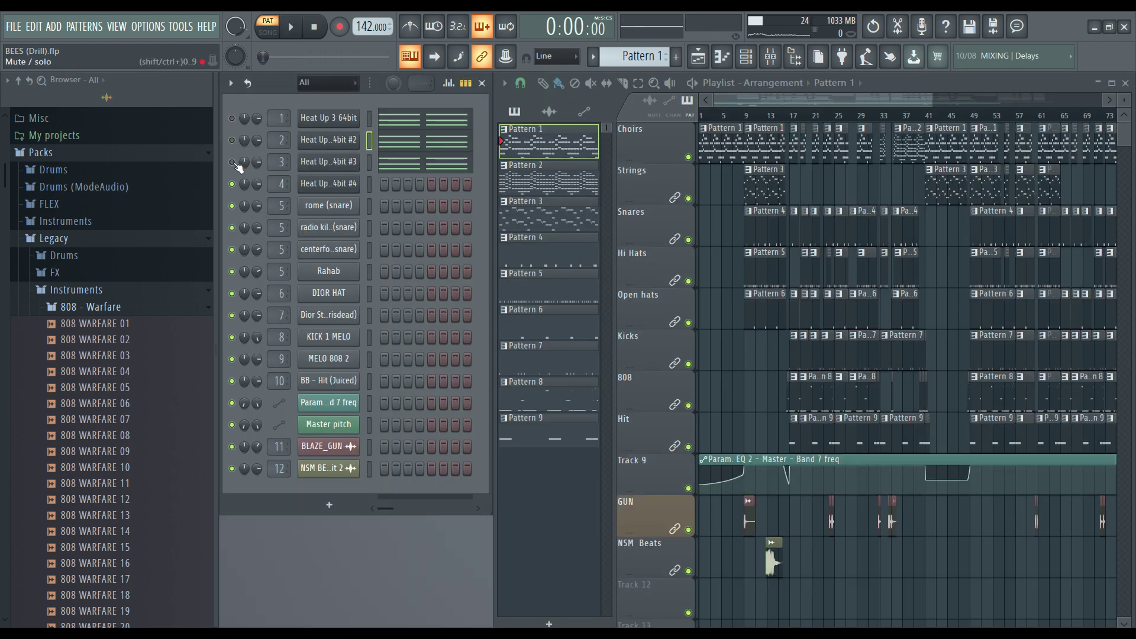
Play the Heat Up 3 64bit #3 notes of Pattern 1 on their own in the piano roll, and close it.
{"action": "left_click", "coordinate": [408, 163]}
{"action": "key", "text": "space"}
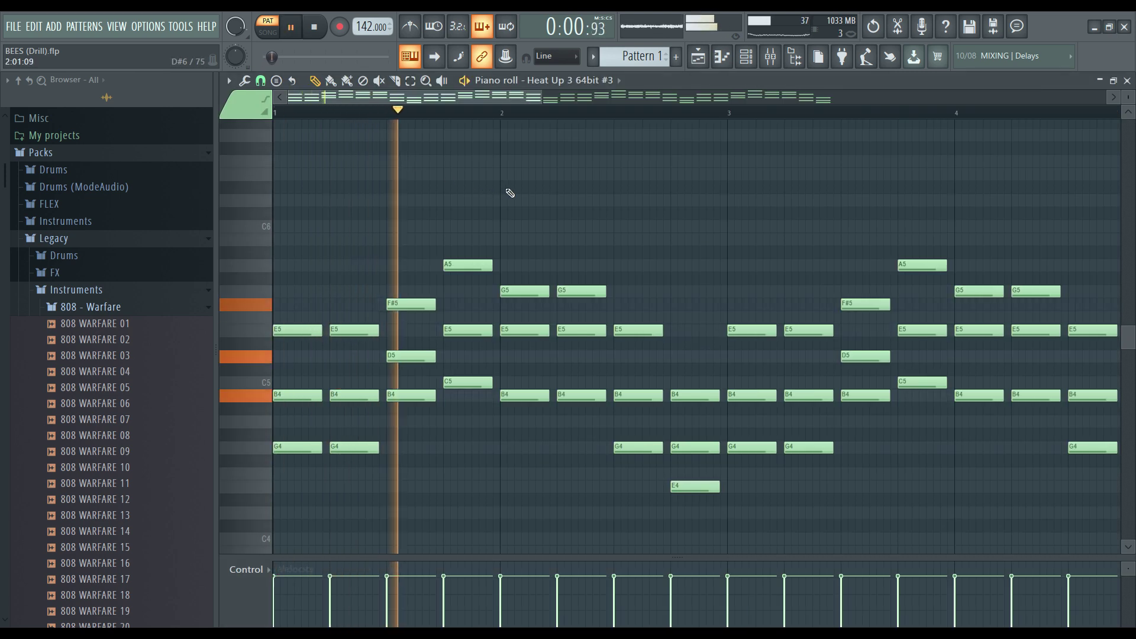
{"action": "key", "text": "space"}
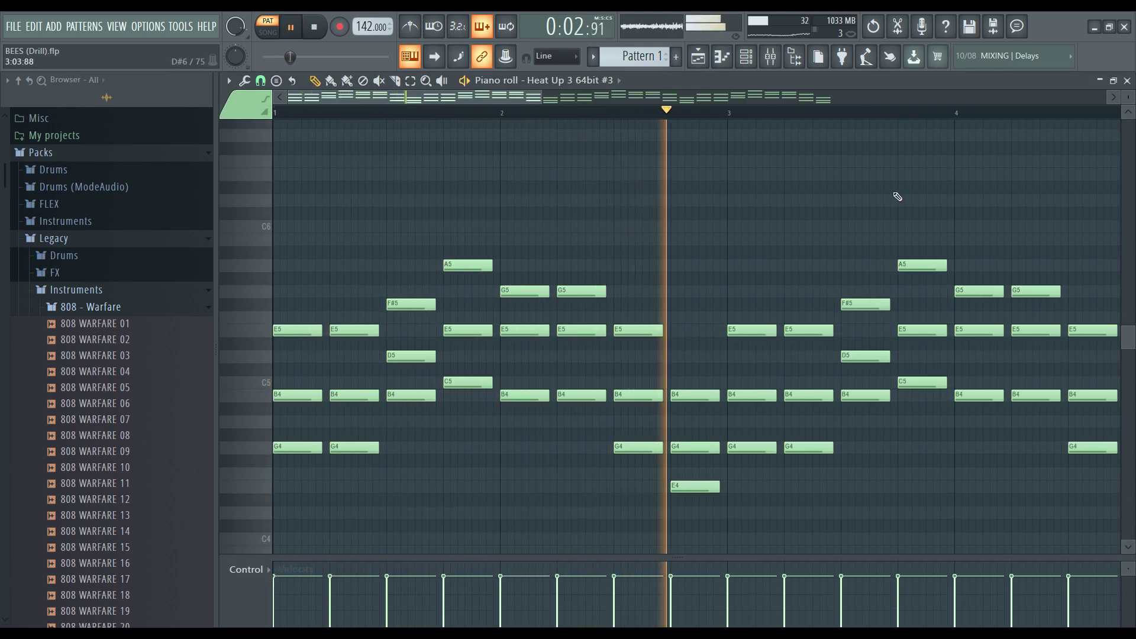
{"action": "left_click", "coordinate": [1127, 82]}
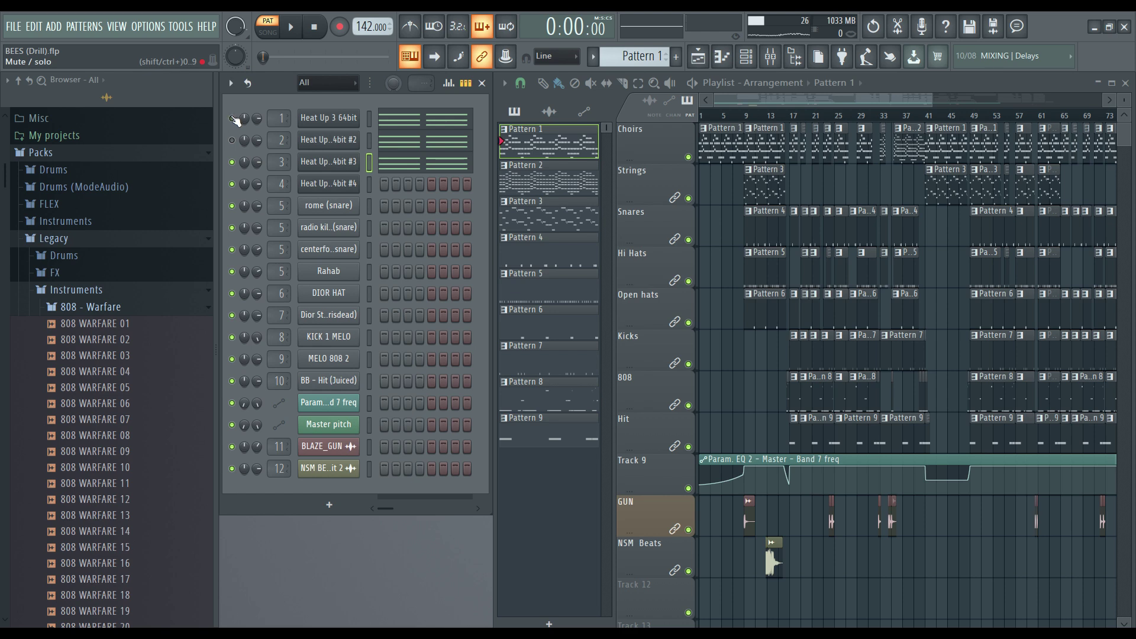
Enable Gross Beat on the Choirs 3, Choirs 2 and Choirs mixer tracks.
{"action": "left_click", "coordinate": [779, 62]}
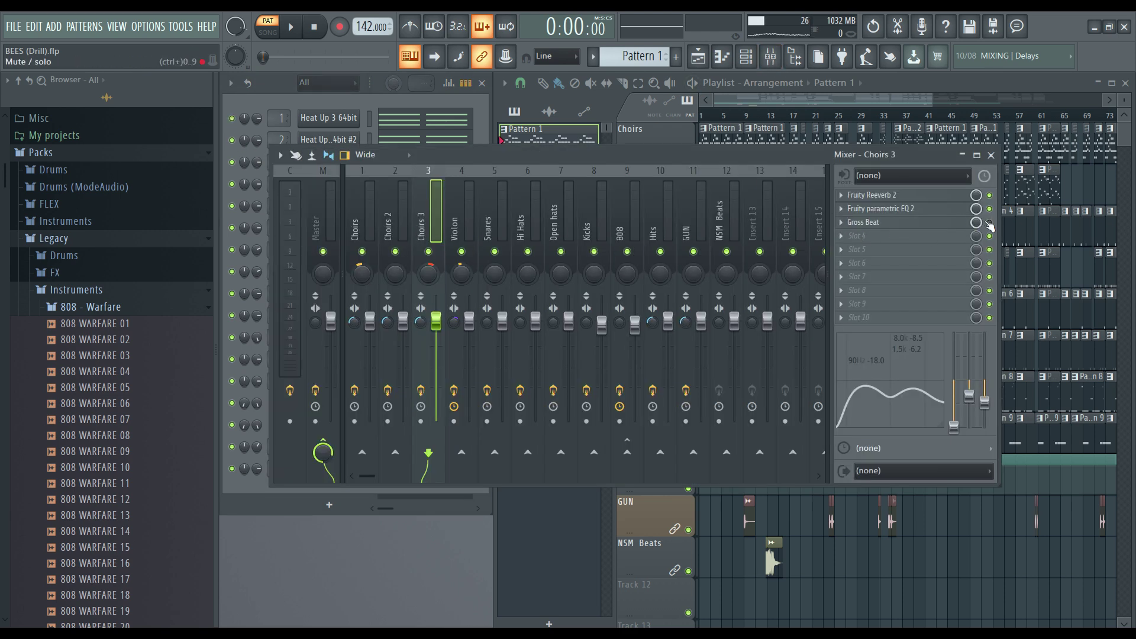
{"action": "left_click", "coordinate": [389, 218]}
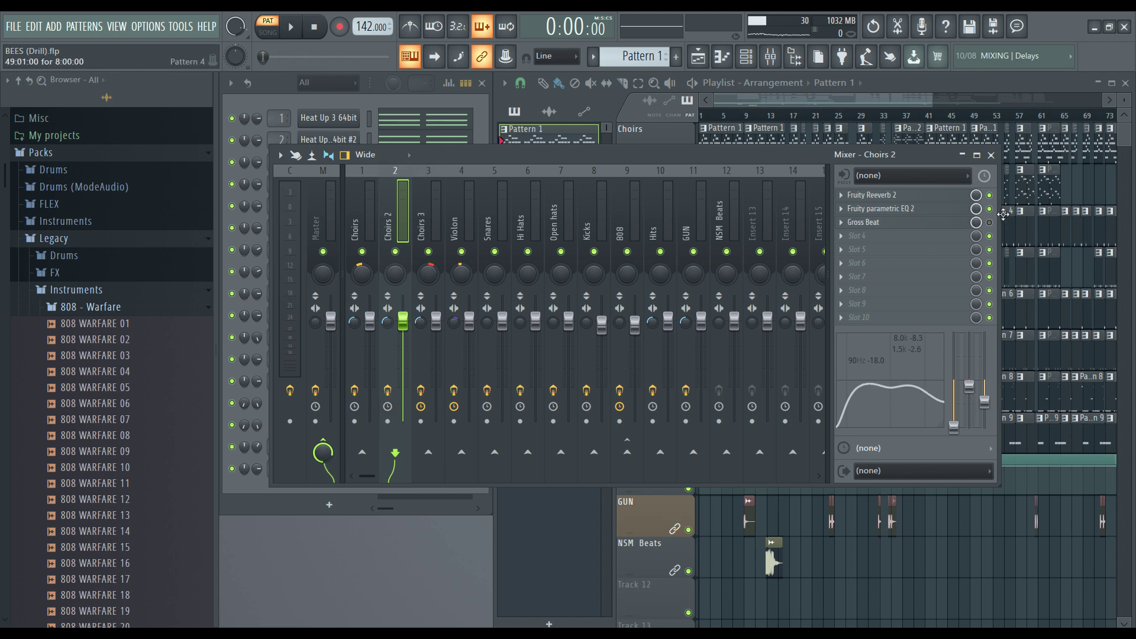
{"action": "left_click", "coordinate": [355, 219]}
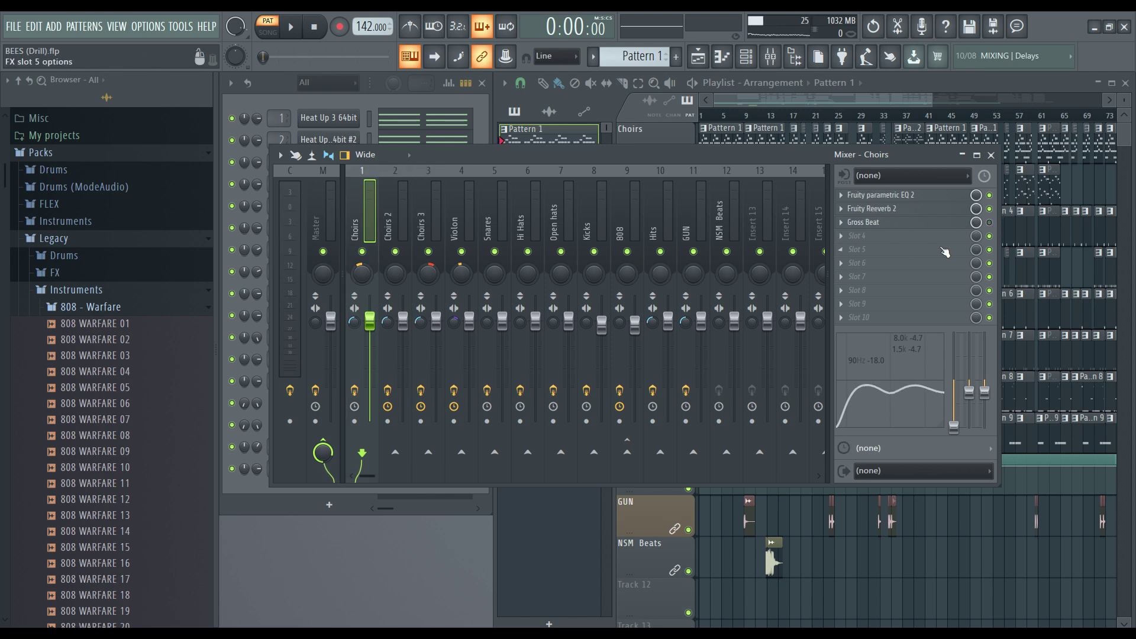
{"action": "left_click", "coordinate": [991, 156]}
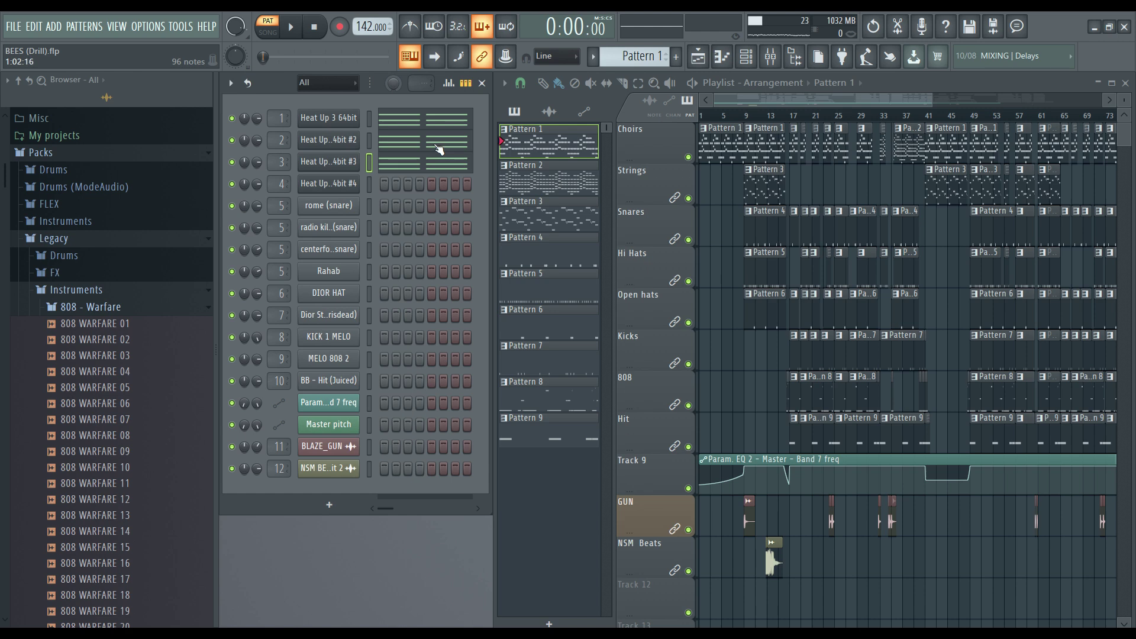
Play Pattern 1 from the Heat Up 3 64bit piano roll with all eight bars of notes in view.
{"action": "left_click", "coordinate": [416, 125]}
{"action": "key", "text": "space"}
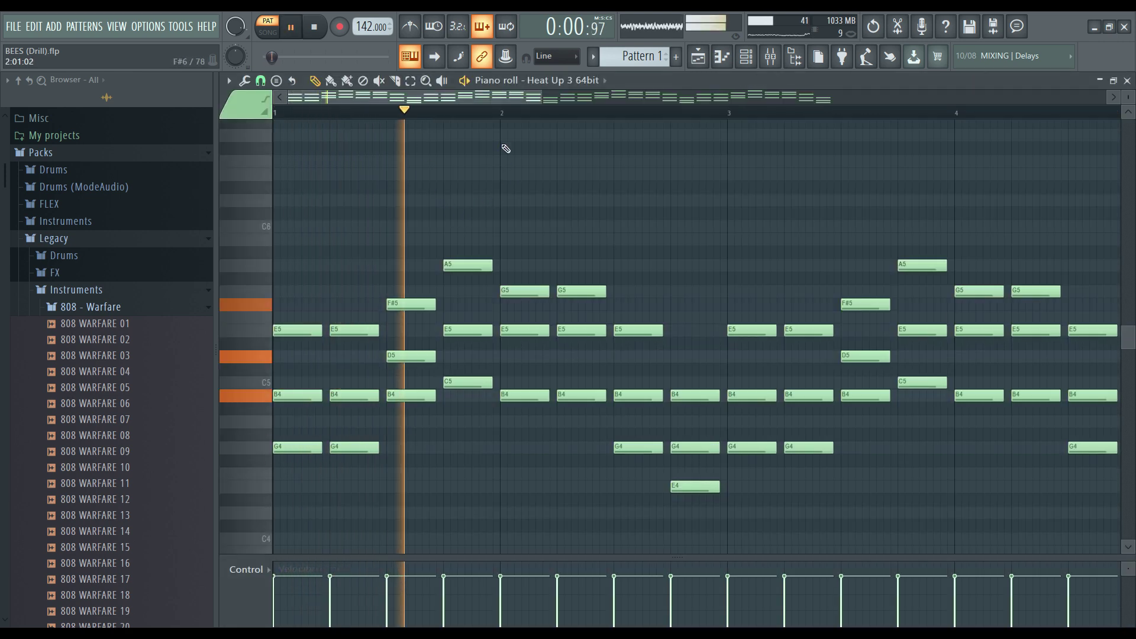
{"action": "left_click_drag", "start_coordinate": [532, 99], "coordinate": [888, 116]}
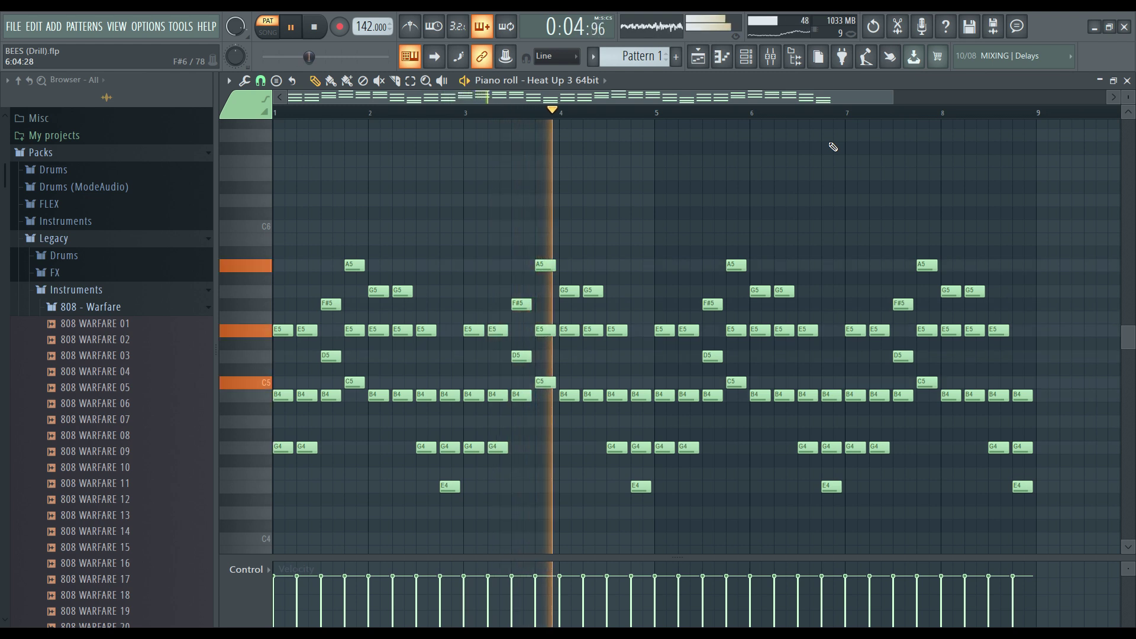
{"action": "key", "text": "space"}
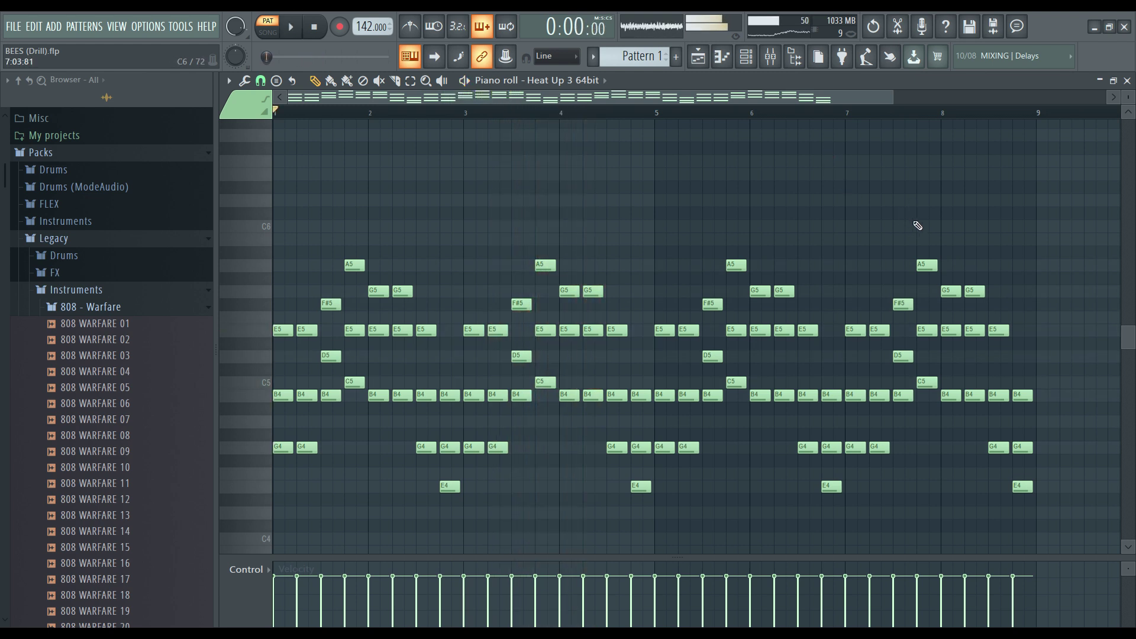
{"action": "left_click", "coordinate": [1127, 81]}
Switch to Pattern 3 and play its Heat Up 3 64bit #4 notes in the piano roll.
{"action": "left_click_drag", "start_coordinate": [634, 57], "coordinate": [634, 48]}
{"action": "left_click", "coordinate": [399, 187]}
{"action": "scroll", "coordinate": [450, 230], "scroll_direction": "up", "scroll_amount": 2}
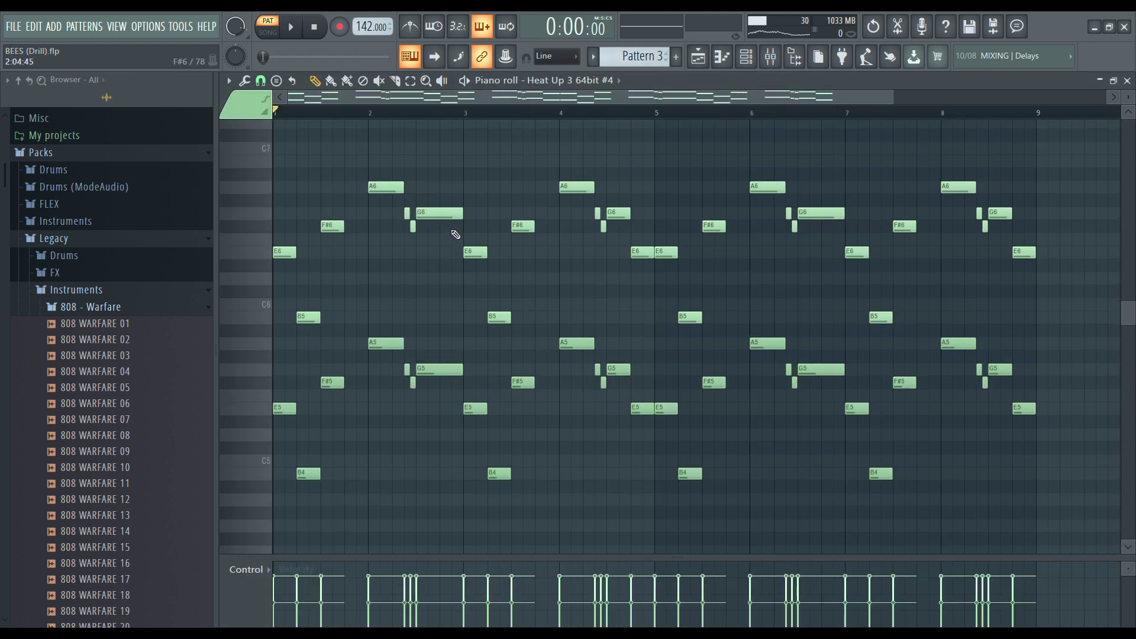
{"action": "key", "text": "space"}
{"action": "key", "text": "space"}
{"action": "left_click", "coordinate": [1127, 81]}
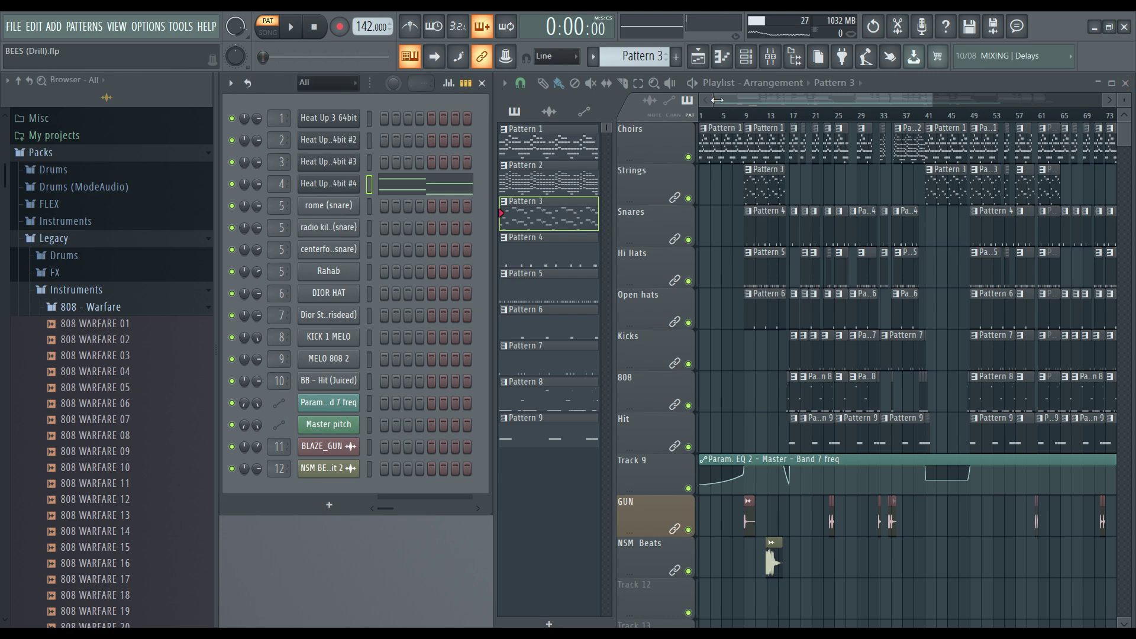
Turn off Gross Beat on the Violon mixer track.
{"action": "left_click", "coordinate": [771, 58]}
{"action": "left_click", "coordinate": [461, 234]}
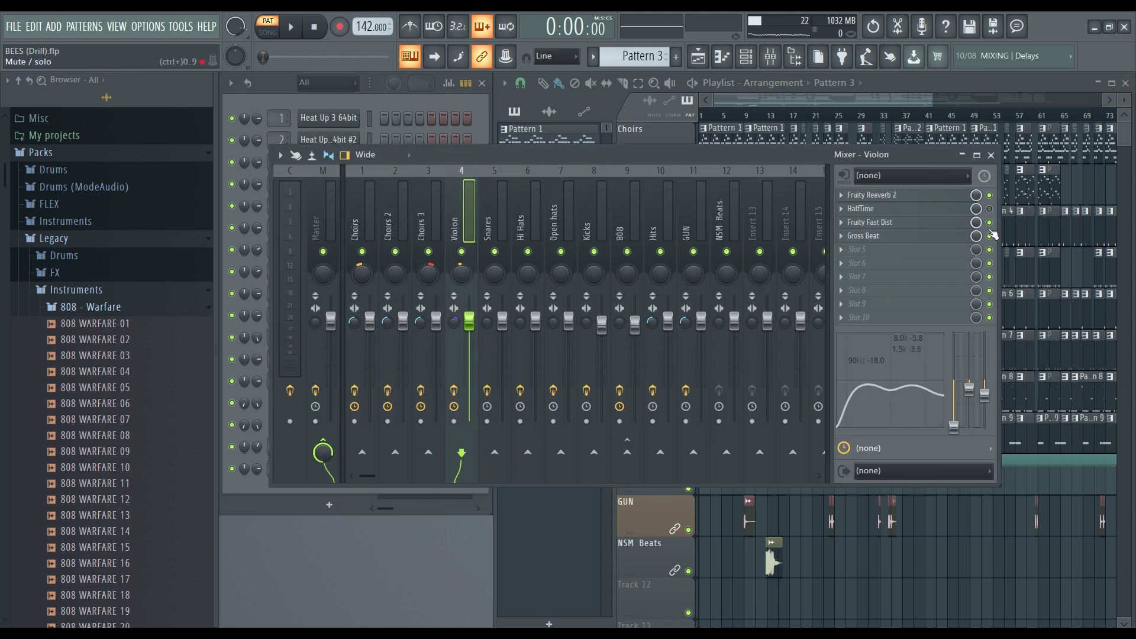
{"action": "left_click", "coordinate": [989, 155]}
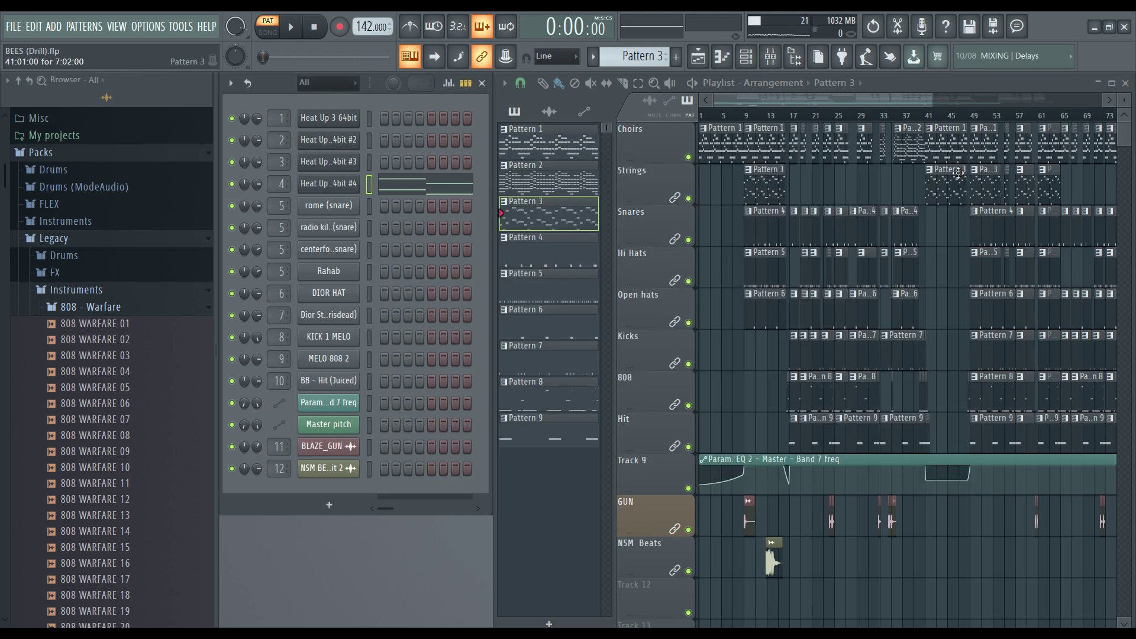
Play Pattern 3's Heat Up 3 64bit #4 melody in the piano roll with Gross Beat off, and close it.
{"action": "left_click", "coordinate": [409, 185]}
{"action": "scroll", "coordinate": [453, 228], "scroll_direction": "up", "scroll_amount": 1}
{"action": "key", "text": "space"}
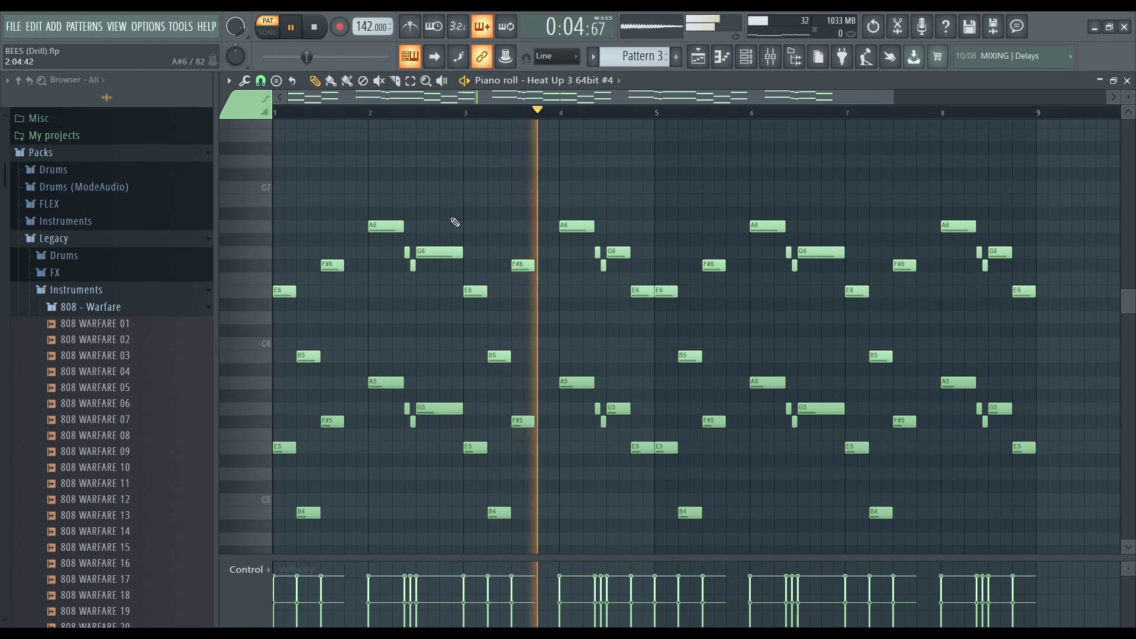
{"action": "key", "text": "space"}
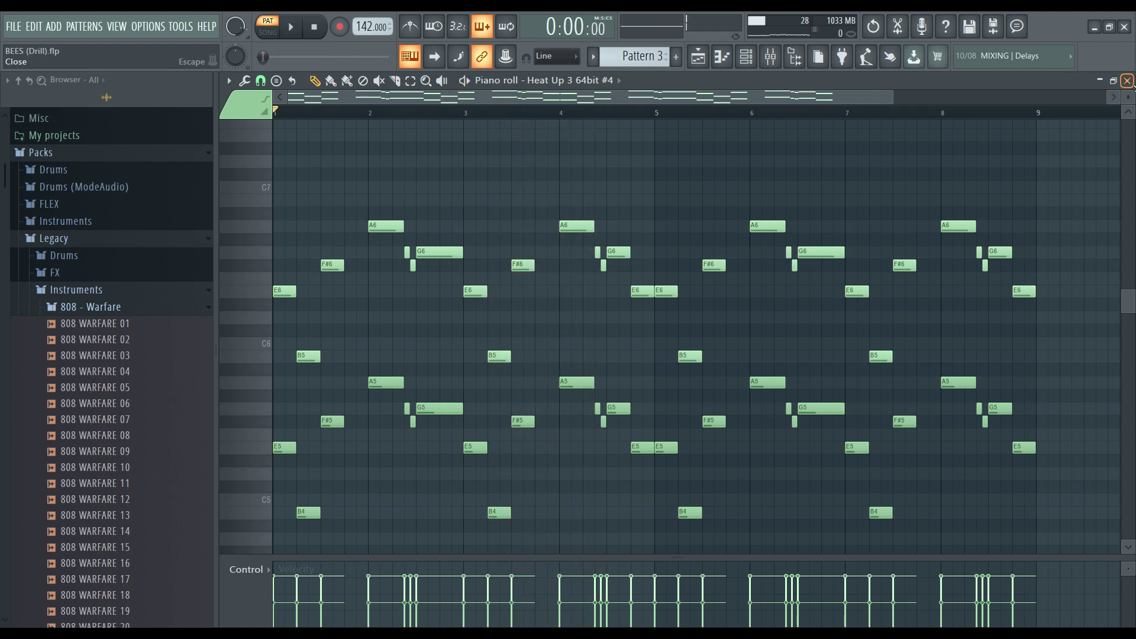
{"action": "left_click", "coordinate": [1127, 81]}
Revisit the Violon track's effect slots in the mixer and play Pattern 3's Heat Up 3 64bit #4 notes again.
{"action": "left_click", "coordinate": [770, 59]}
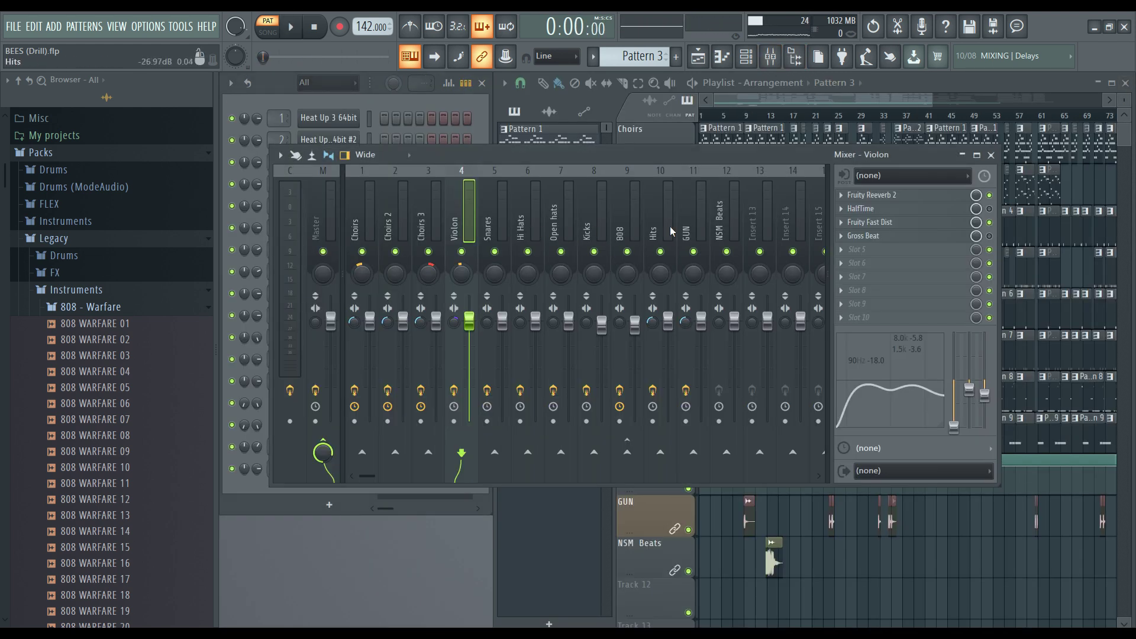
{"action": "left_click", "coordinate": [991, 155]}
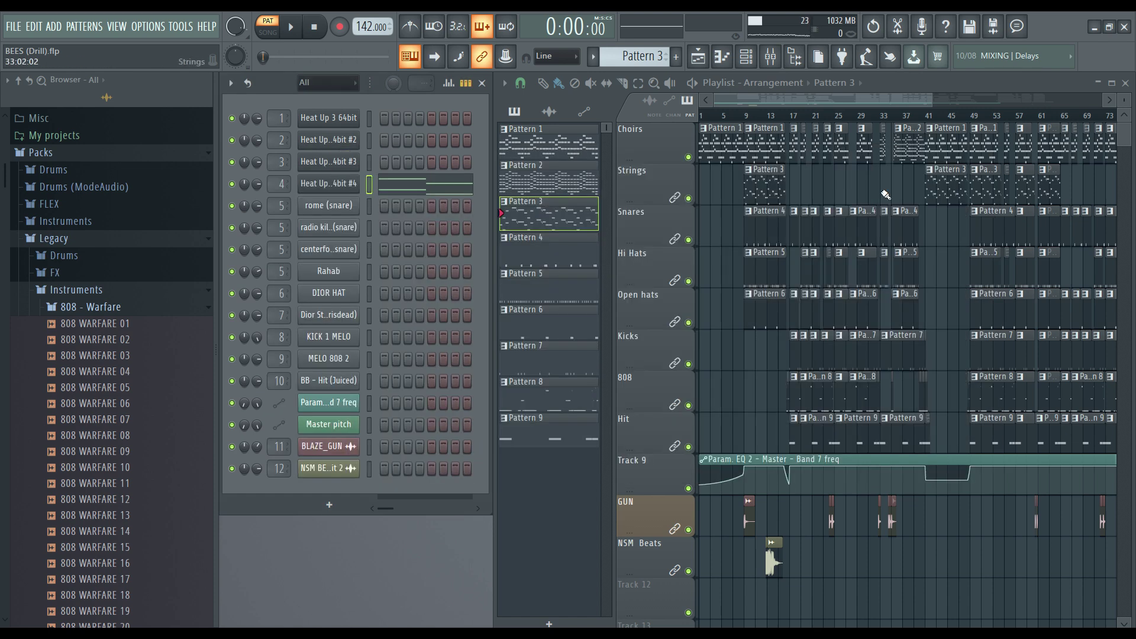
{"action": "left_click", "coordinate": [436, 193]}
{"action": "key", "text": "space"}
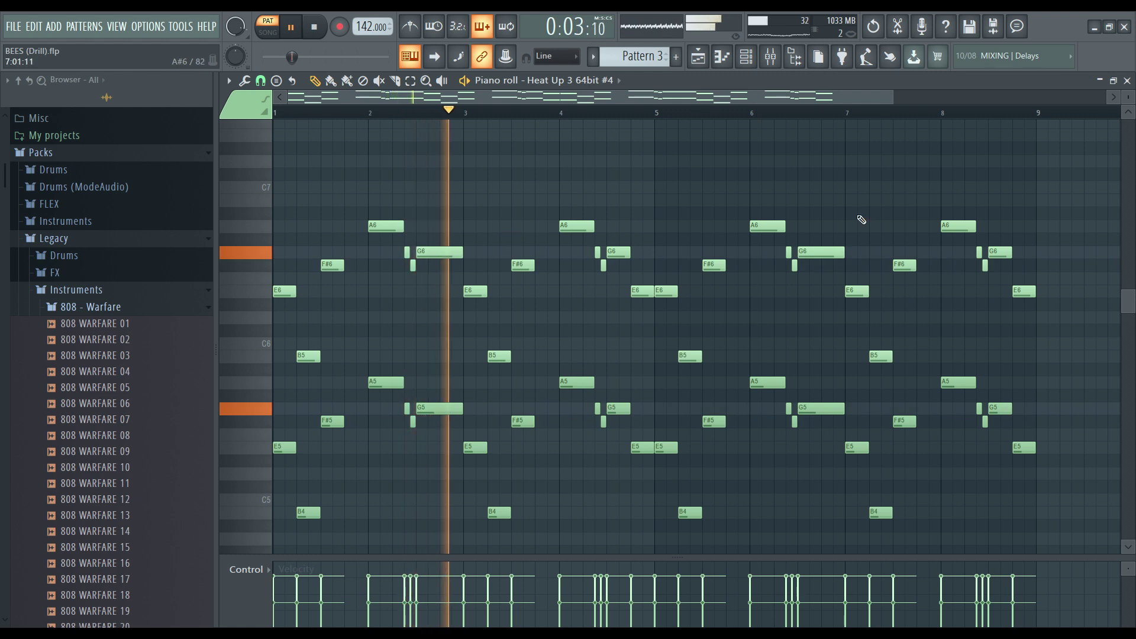
{"action": "key", "text": "space"}
{"action": "left_click", "coordinate": [1127, 81]}
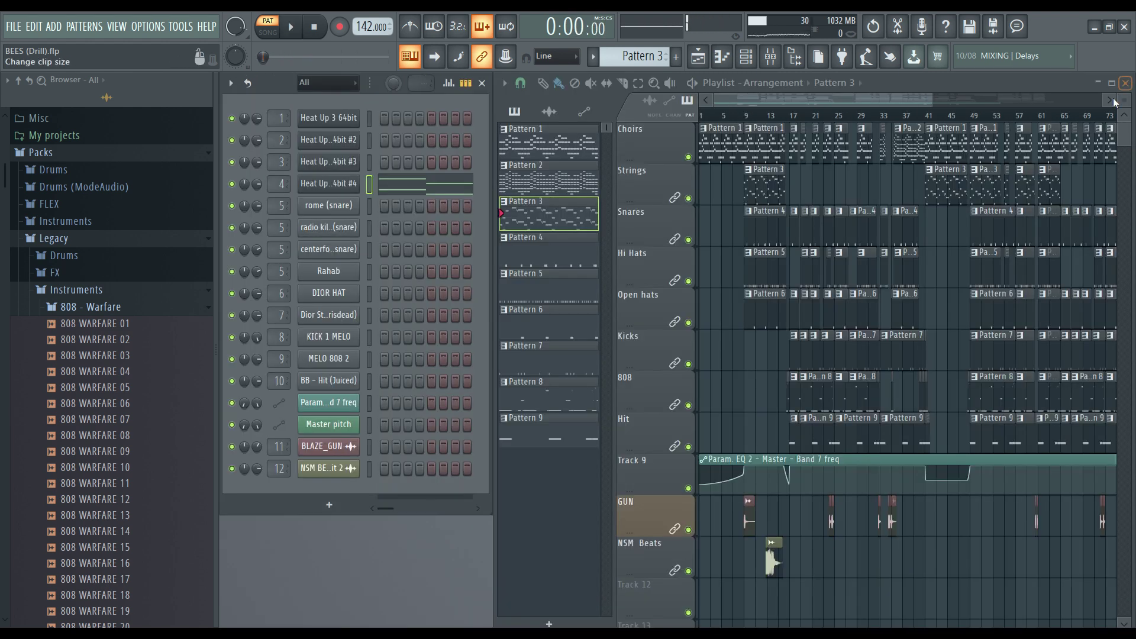
Switch to Pattern 4 and play its rome (snare) notes in the piano roll.
{"action": "scroll", "coordinate": [643, 62], "scroll_direction": "down", "scroll_amount": 1}
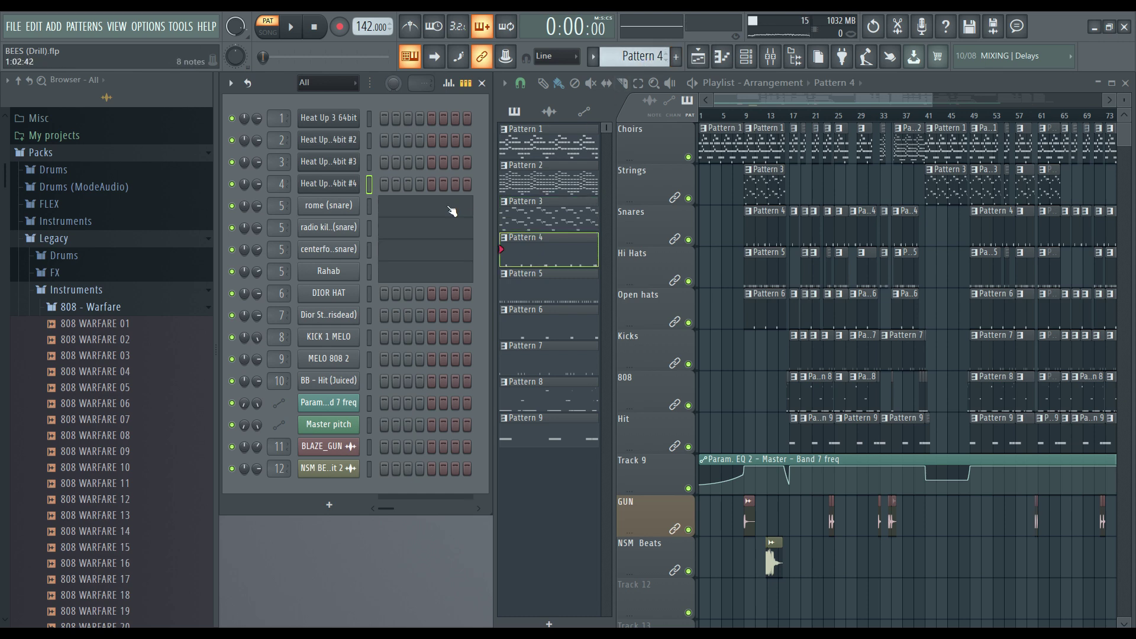
{"action": "left_click", "coordinate": [451, 212]}
{"action": "key", "text": "space"}
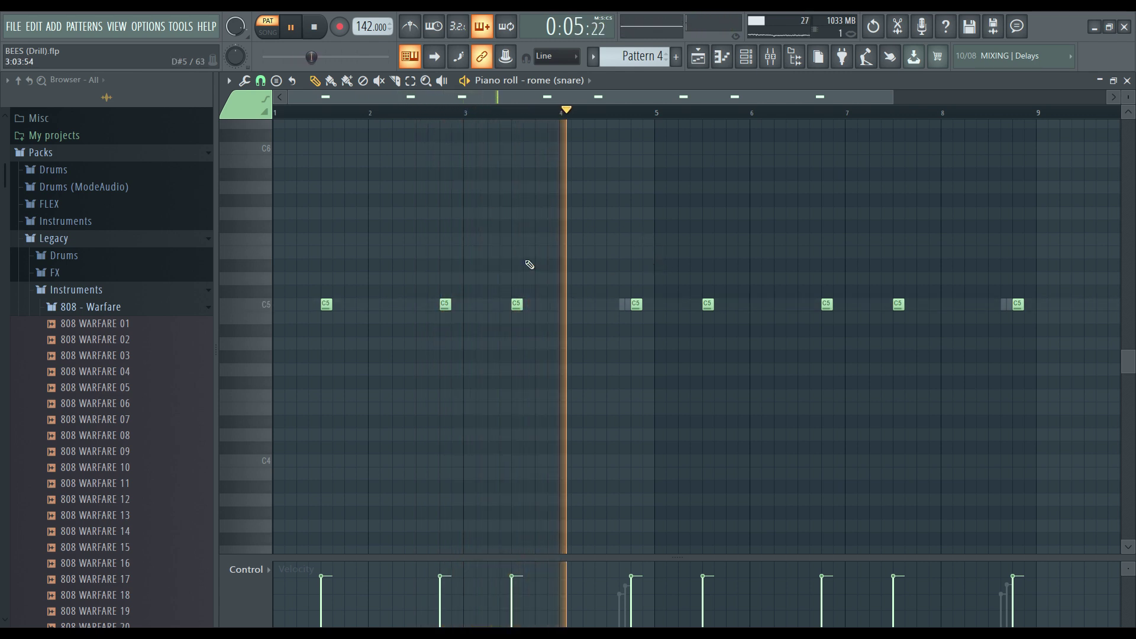
{"action": "key", "text": "space"}
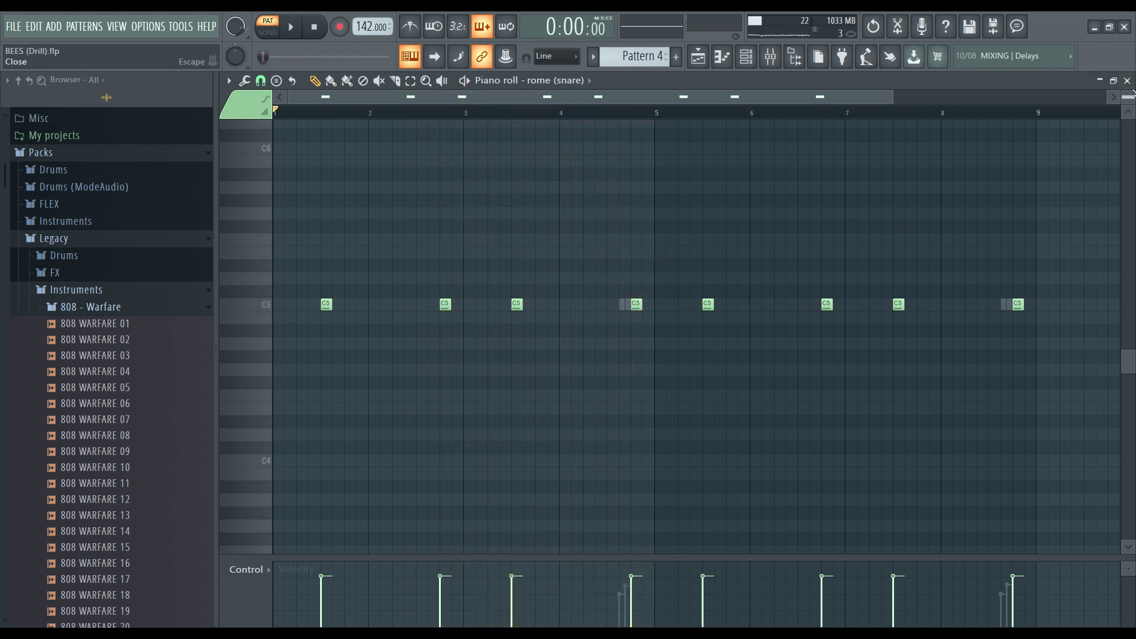
{"action": "left_click", "coordinate": [1126, 80]}
Switch to Pattern 5 and play its DIOR HAT hi-hat notes in the piano roll.
{"action": "scroll", "coordinate": [646, 61], "scroll_direction": "down", "scroll_amount": 1}
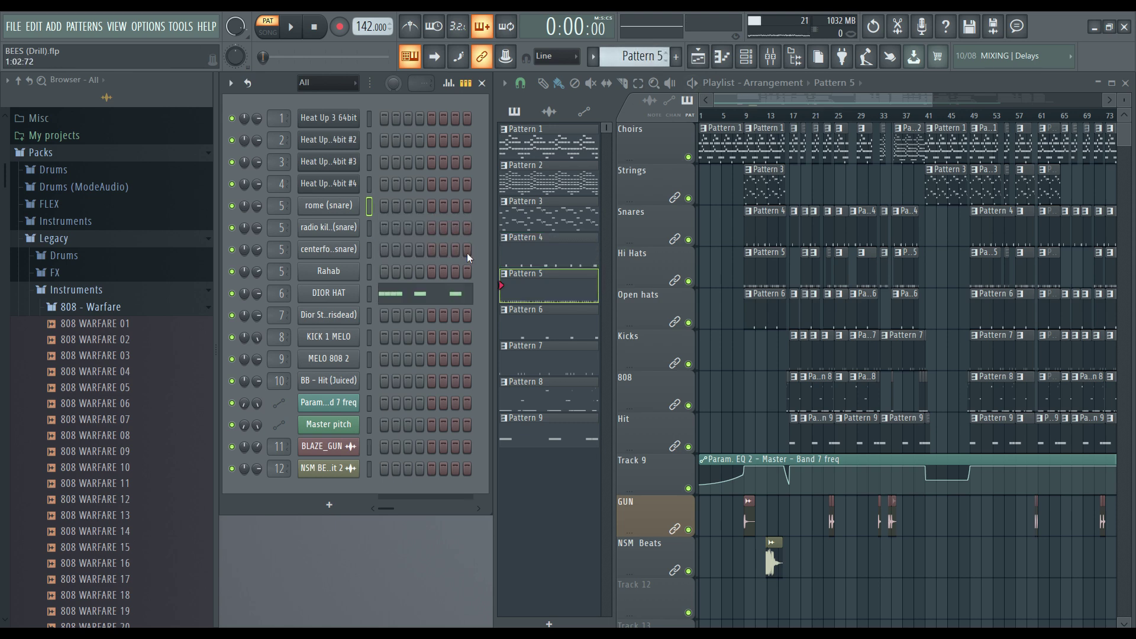
{"action": "left_click", "coordinate": [431, 297]}
{"action": "key", "text": "space"}
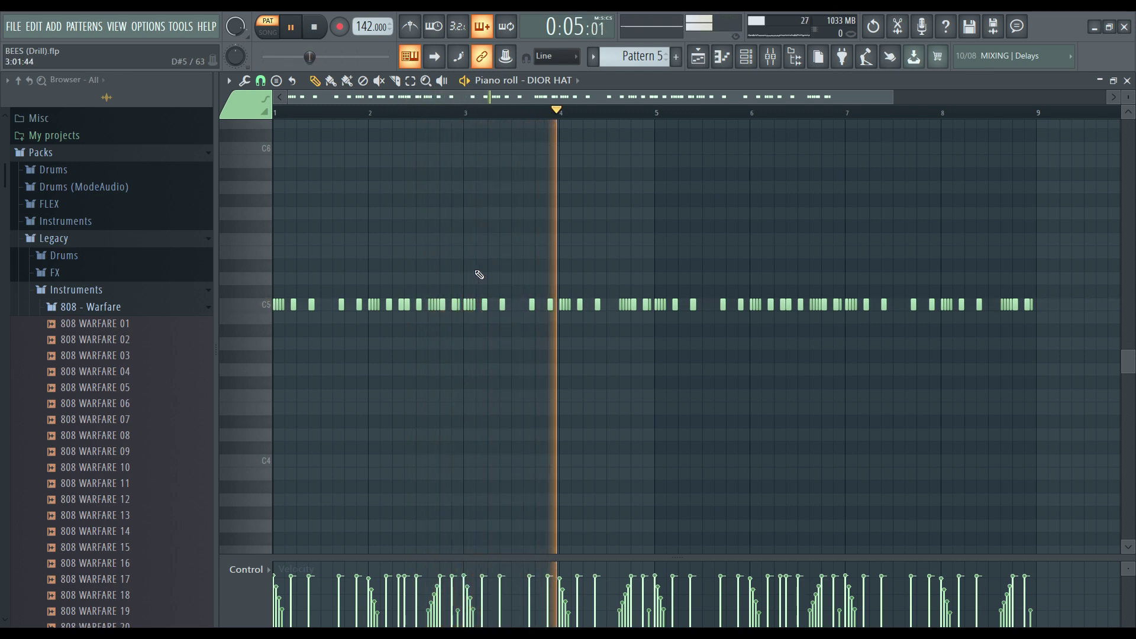
{"action": "key", "text": "space"}
{"action": "left_click", "coordinate": [1127, 80]}
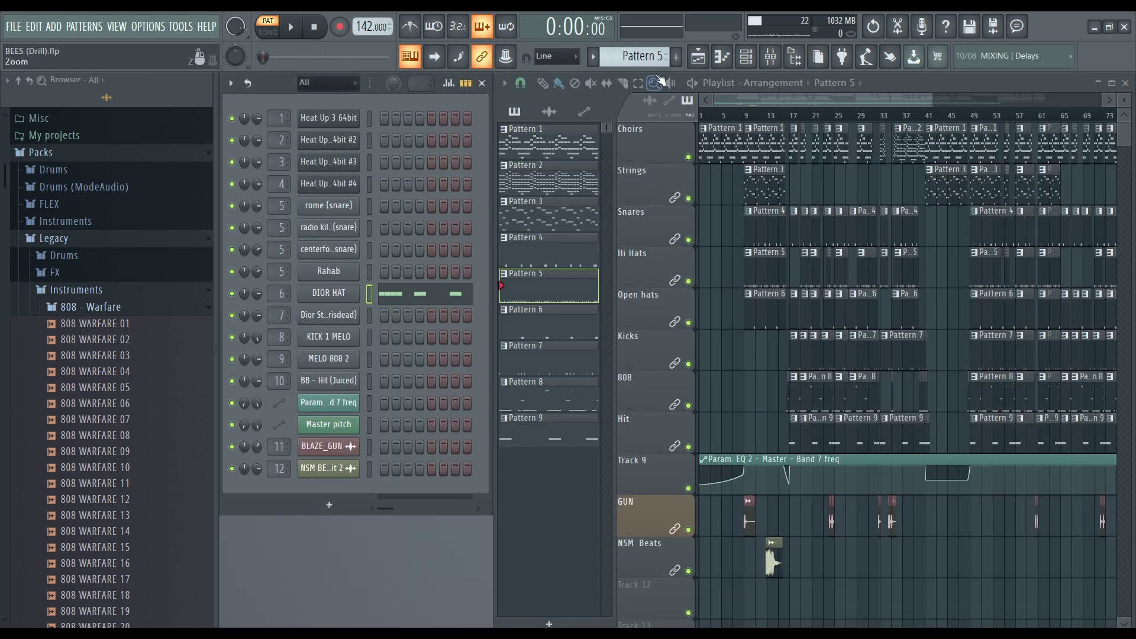
Switch to Pattern 6 and play its Dior Stomp FX open-hat notes in the piano roll.
{"action": "left_click_drag", "start_coordinate": [634, 56], "coordinate": [634, 50]}
{"action": "left_click", "coordinate": [463, 324]}
{"action": "key", "text": "space"}
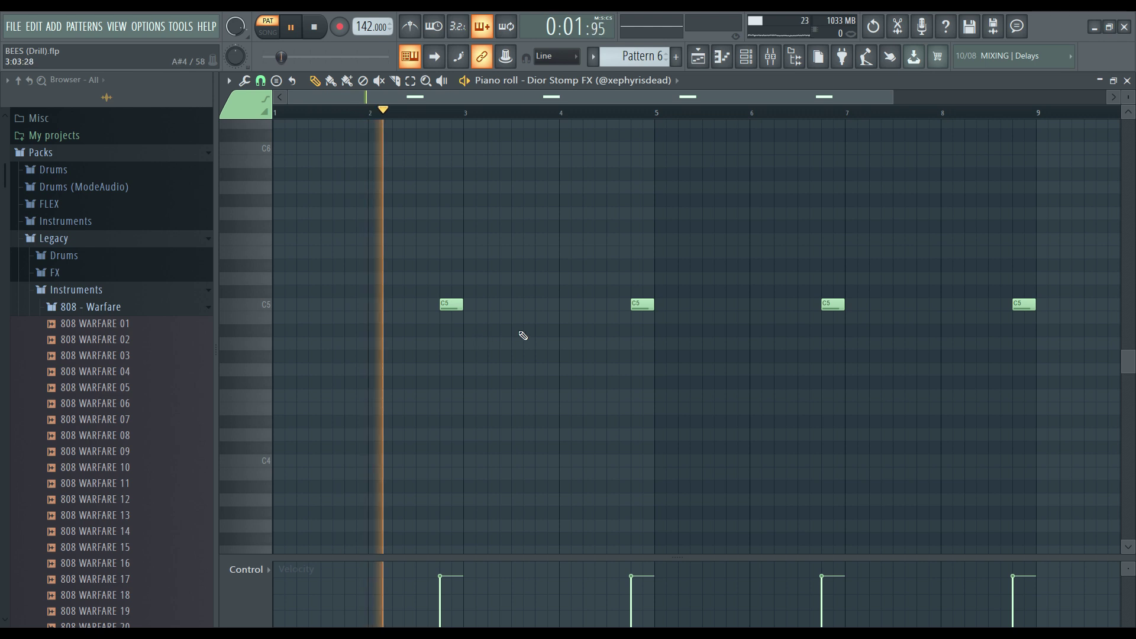
{"action": "key", "text": "space"}
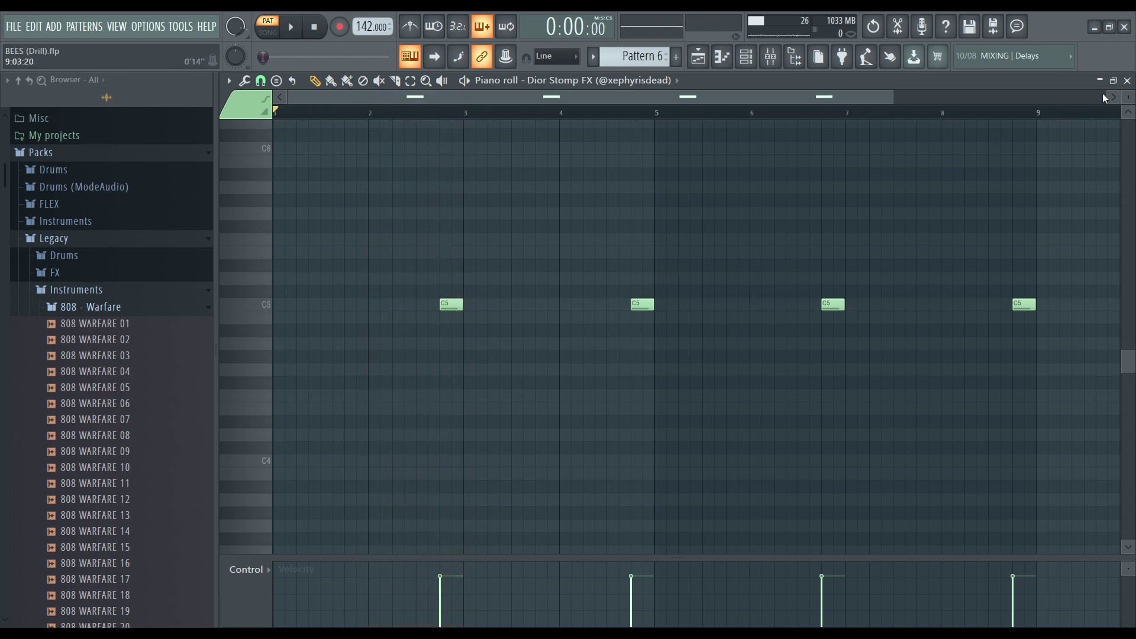
{"action": "left_click", "coordinate": [1127, 81]}
Switch to Pattern 7 and play its KICK 1 MELO kick notes in the piano roll.
{"action": "left_click_drag", "start_coordinate": [636, 56], "coordinate": [636, 50]}
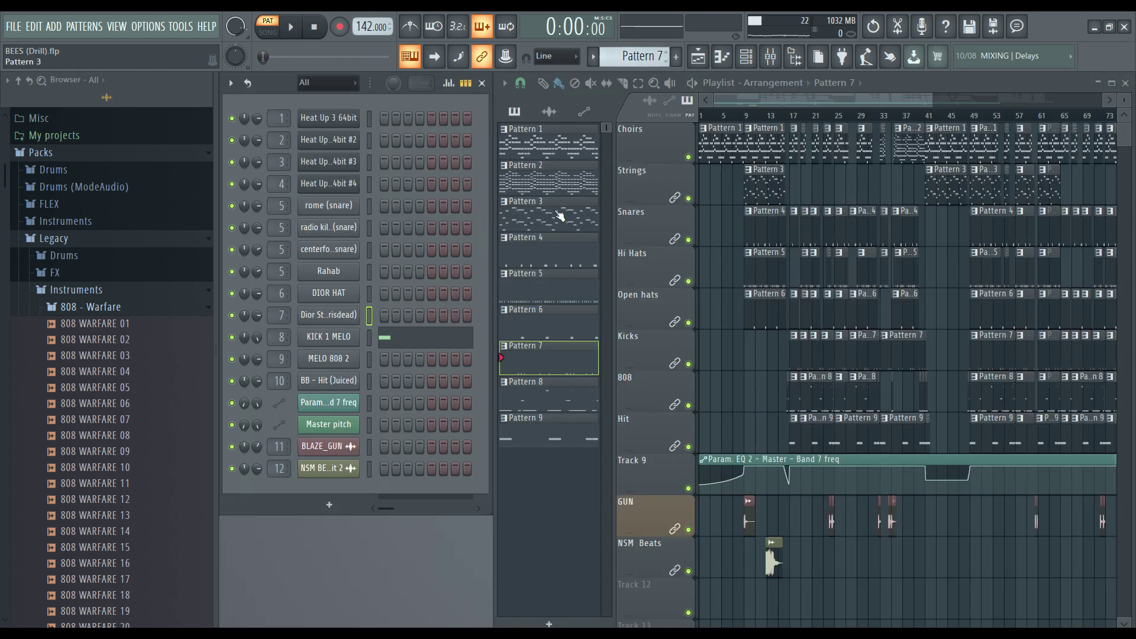
{"action": "left_click", "coordinate": [432, 338]}
{"action": "key", "text": "space"}
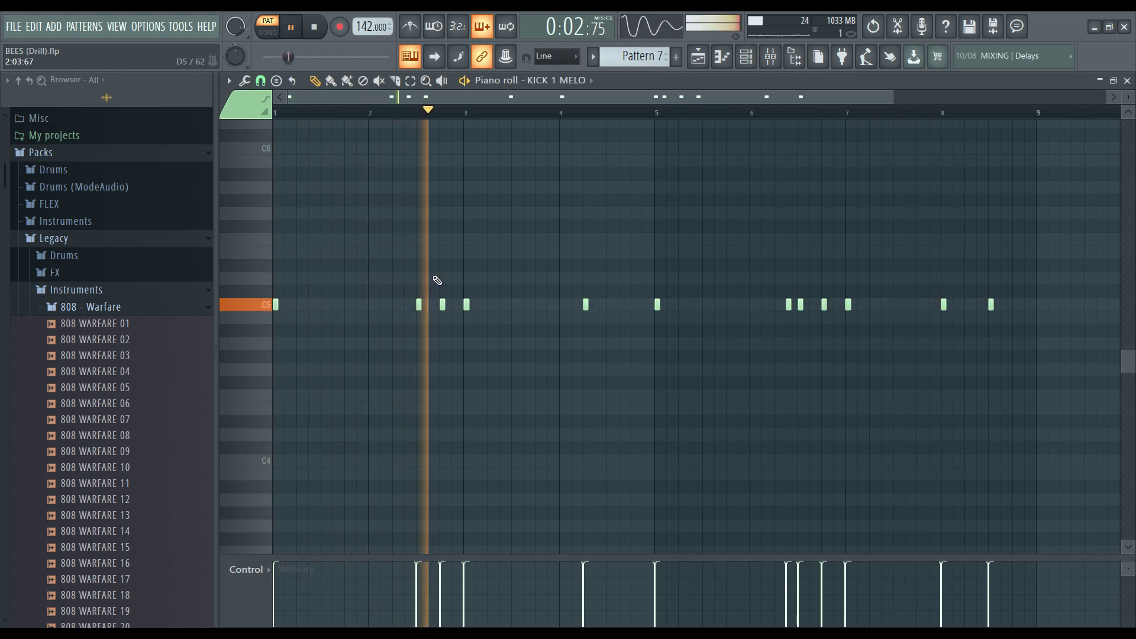
{"action": "key", "text": "space"}
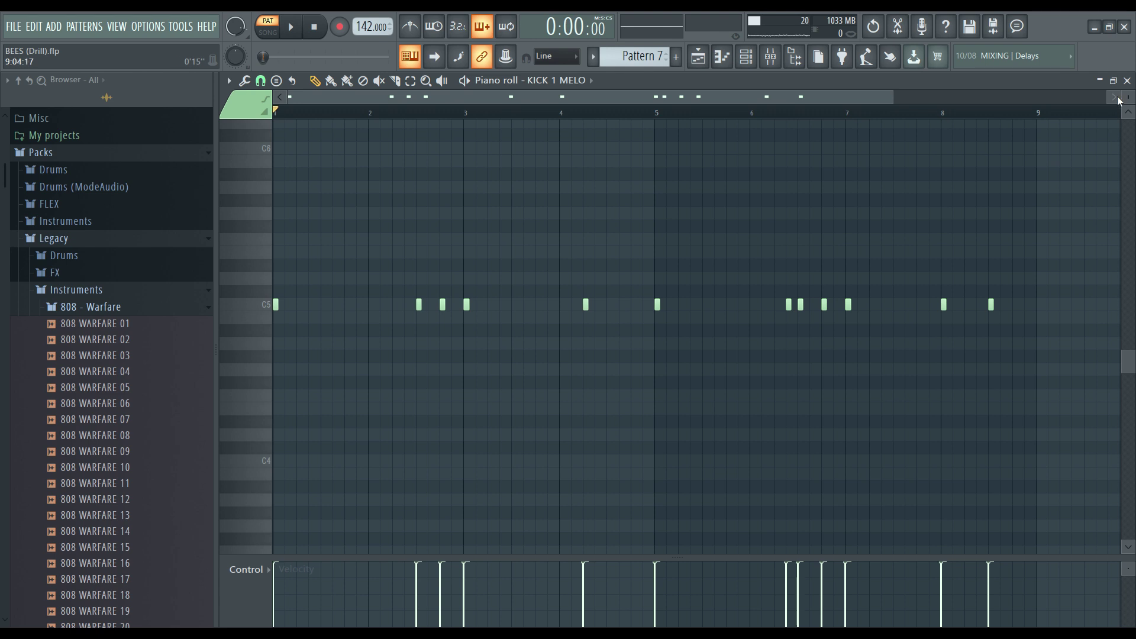
{"action": "left_click", "coordinate": [1127, 80]}
Switch to Pattern 8 and play its MELO 808 2 bass notes in the piano roll, viewing both low and high notes.
{"action": "scroll", "coordinate": [637, 56], "scroll_direction": "down", "scroll_amount": 1}
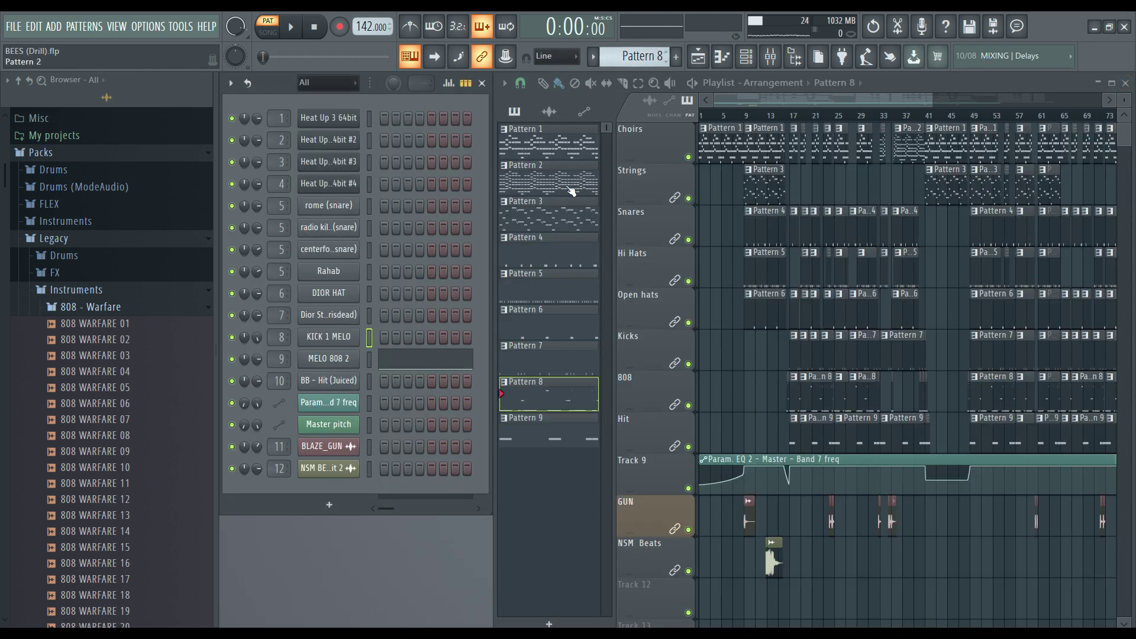
{"action": "left_click", "coordinate": [402, 363]}
{"action": "key", "text": "space"}
{"action": "scroll", "coordinate": [438, 337], "scroll_direction": "up", "scroll_amount": 5}
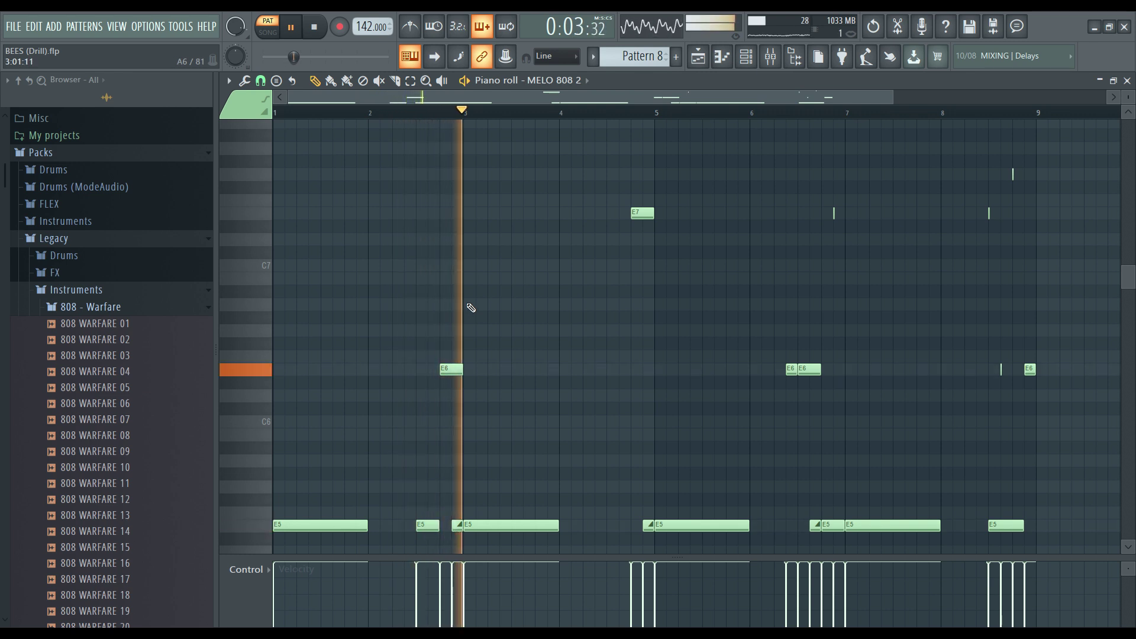
{"action": "scroll", "coordinate": [482, 309], "scroll_direction": "down", "scroll_amount": 2}
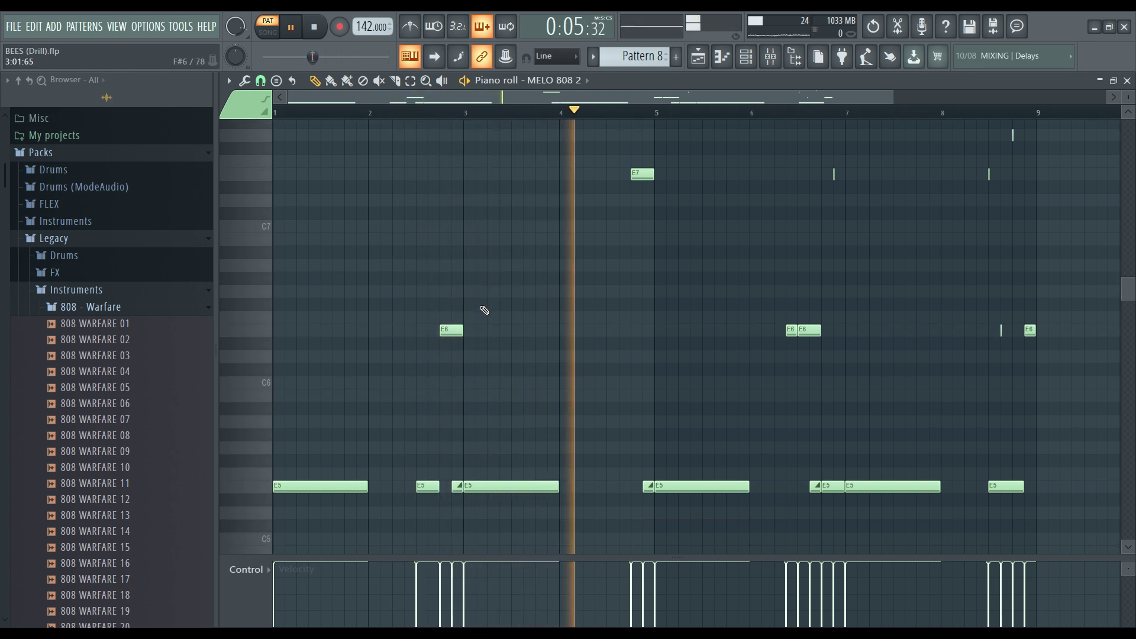
{"action": "scroll", "coordinate": [484, 310], "scroll_direction": "up", "scroll_amount": 2}
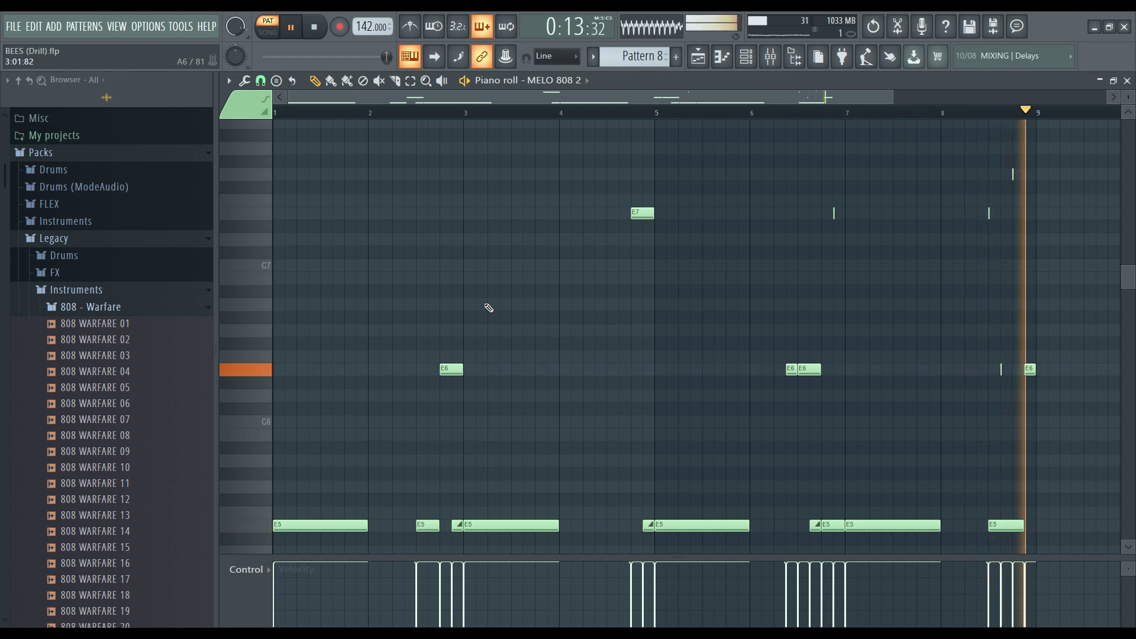
{"action": "key", "text": "space"}
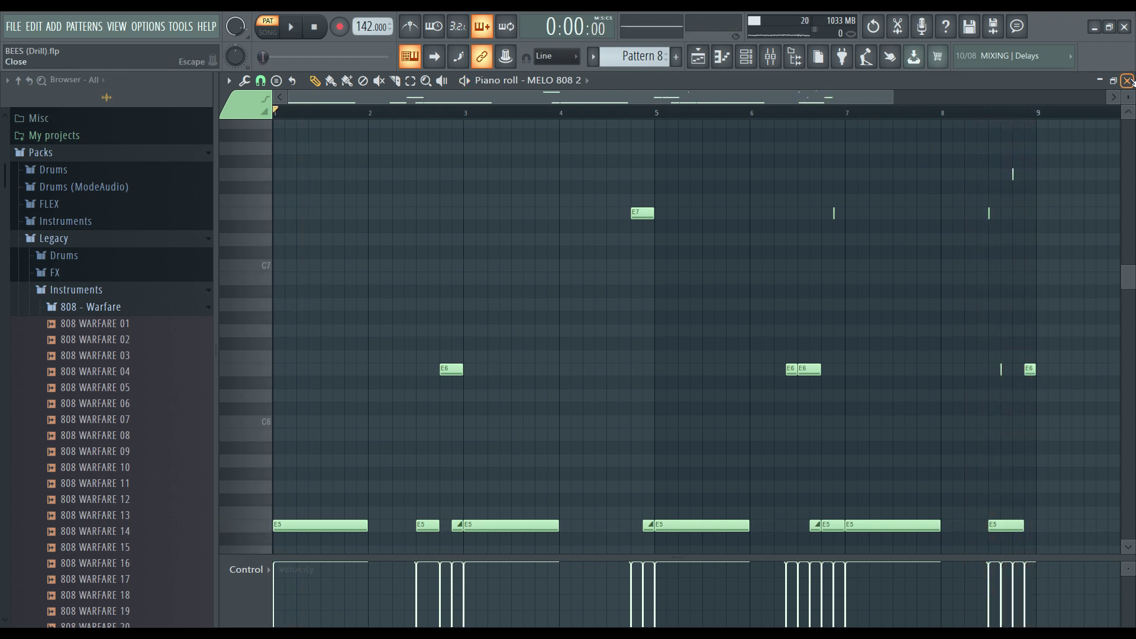
{"action": "left_click", "coordinate": [1128, 80]}
Switch to Pattern 9 and play its BB - Hit (Juiced) notes in the piano roll.
{"action": "left_click_drag", "start_coordinate": [641, 57], "coordinate": [641, 50]}
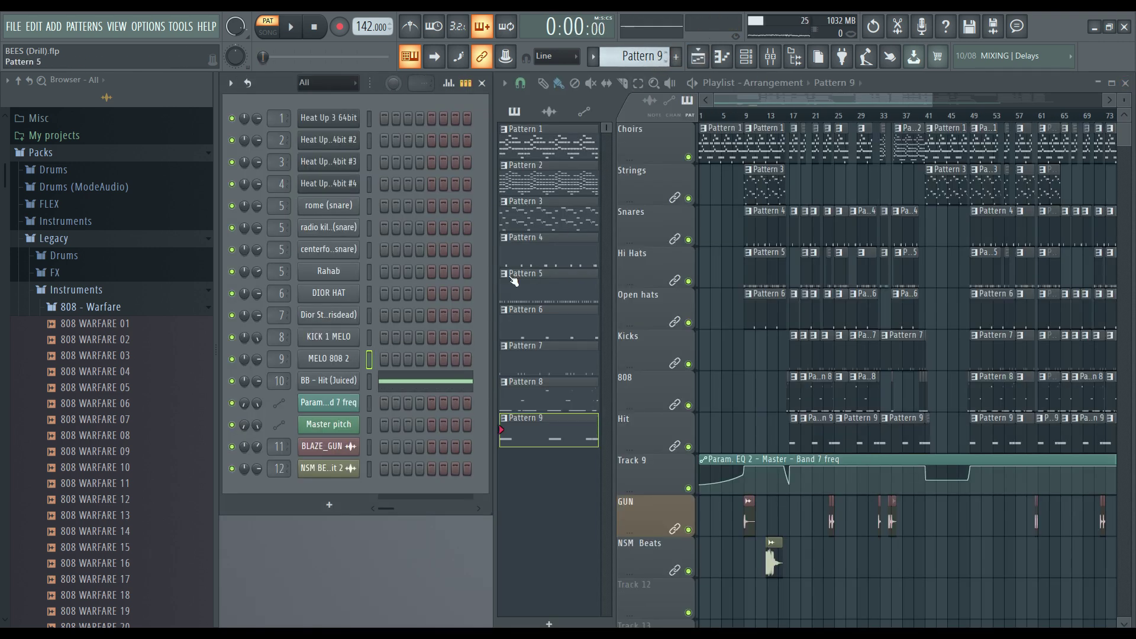
{"action": "left_click", "coordinate": [415, 380]}
{"action": "key", "text": "space"}
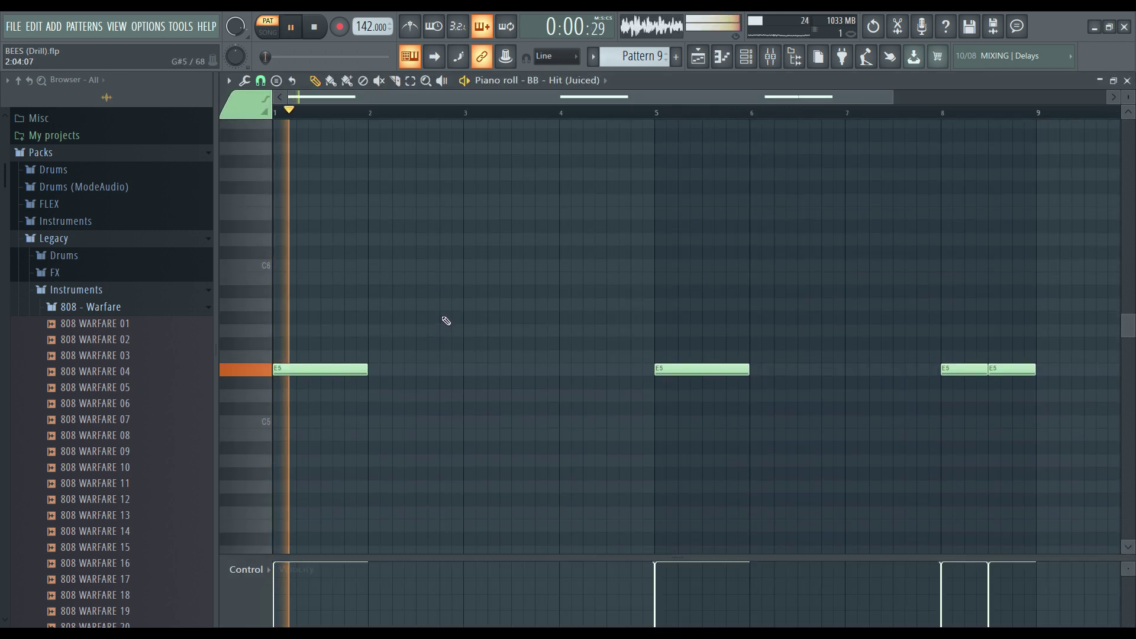
{"action": "key", "text": "space"}
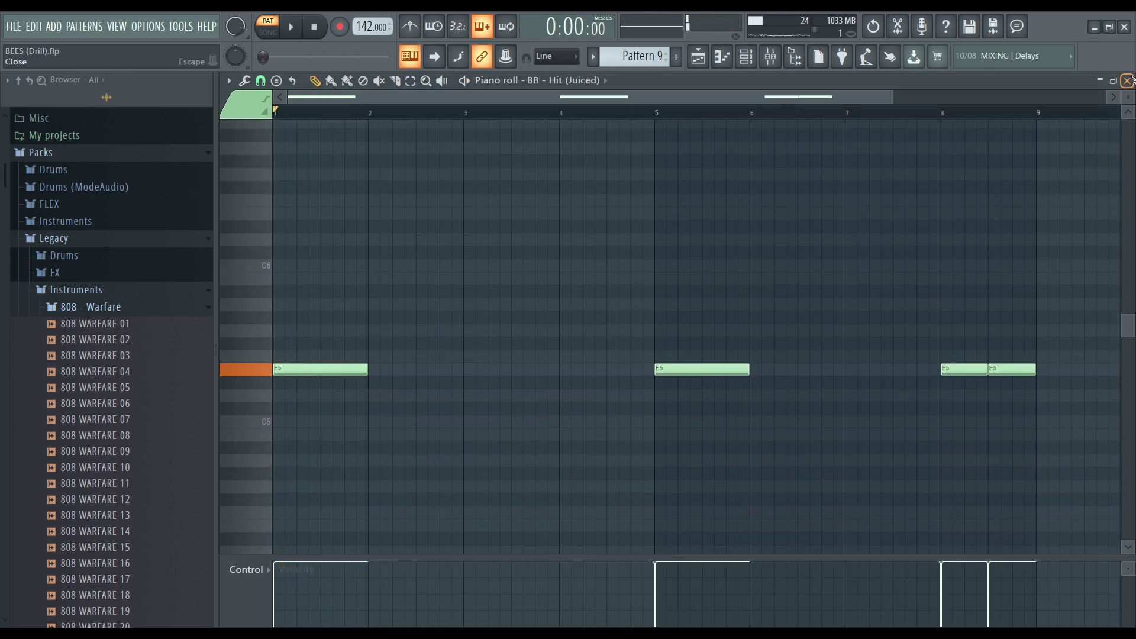
{"action": "left_click", "coordinate": [1127, 81]}
Move on to the empty Pattern 10 and play the full playlist arrangement from its start in song mode.
{"action": "left_click_drag", "start_coordinate": [664, 62], "coordinate": [664, 55]}
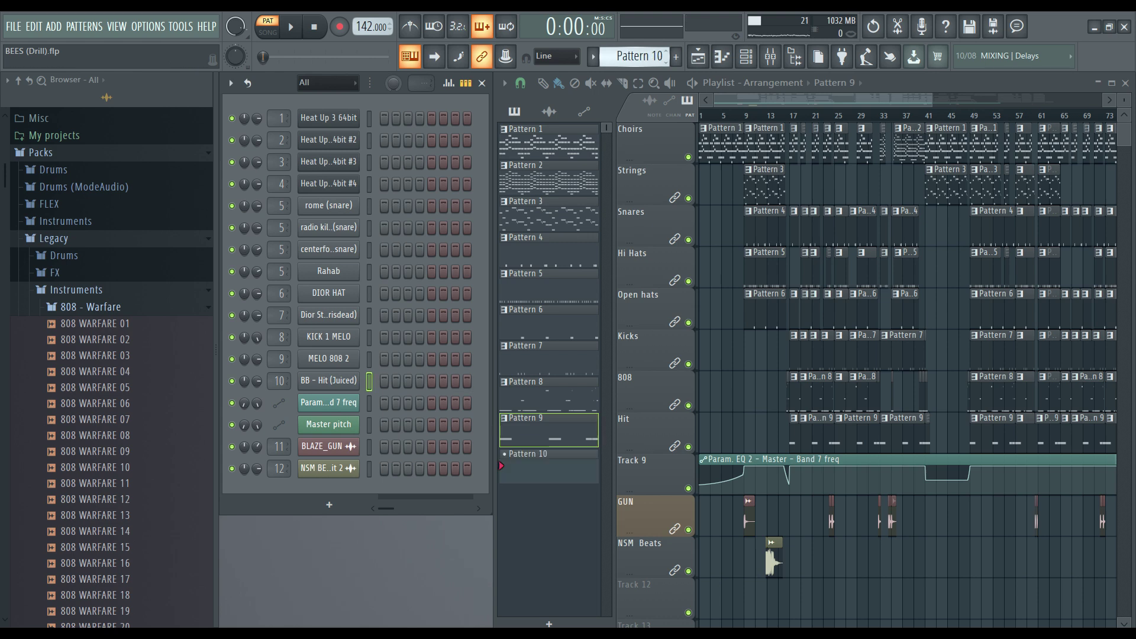
{"action": "left_click", "coordinate": [696, 116]}
{"action": "key", "text": "space"}
{"action": "left_click_drag", "start_coordinate": [932, 99], "coordinate": [1055, 90]}
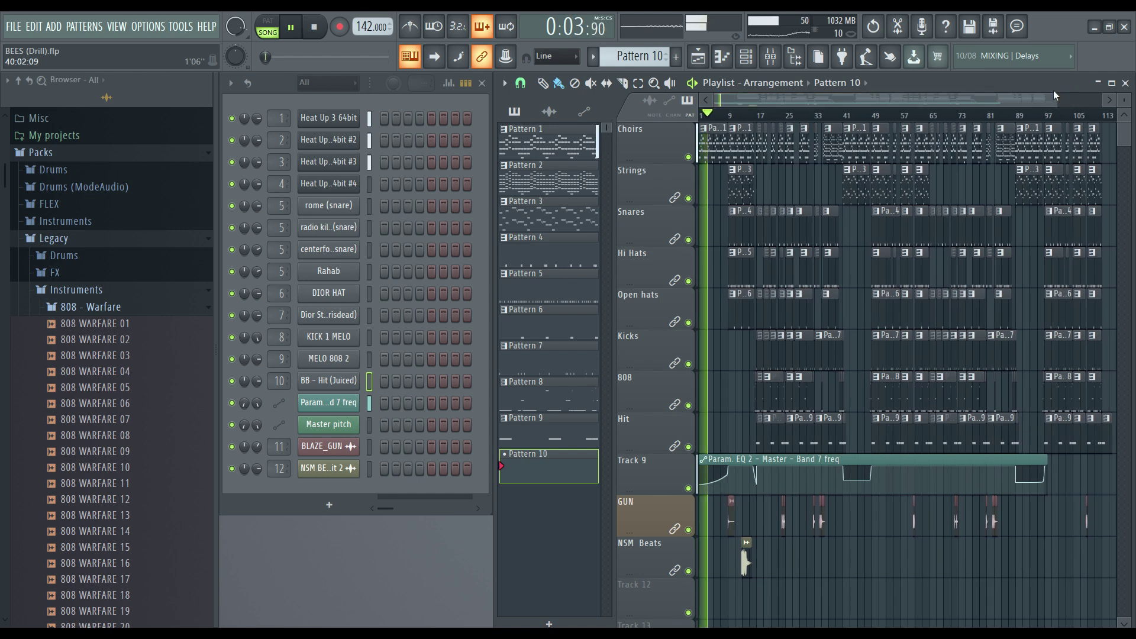